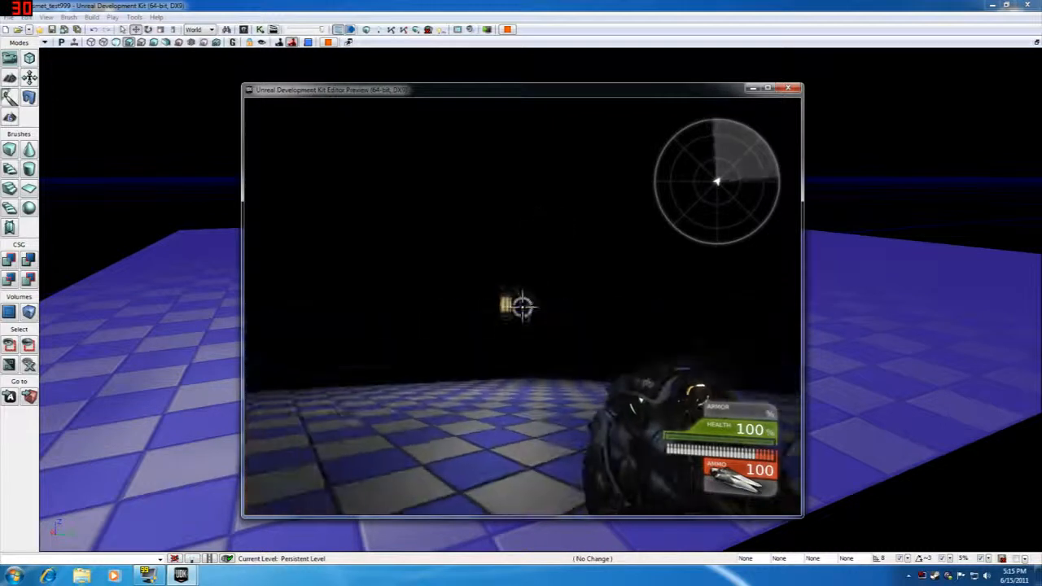
Playtest the level by walking around the trigger and lantern in the preview, and exit back to the editor.
key(s)
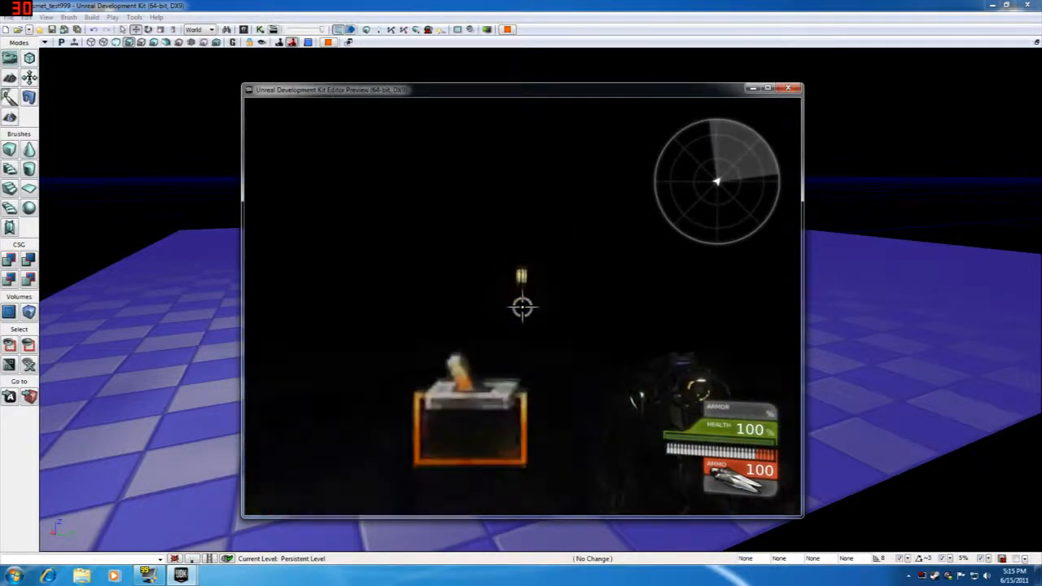
key(w)
key(w)
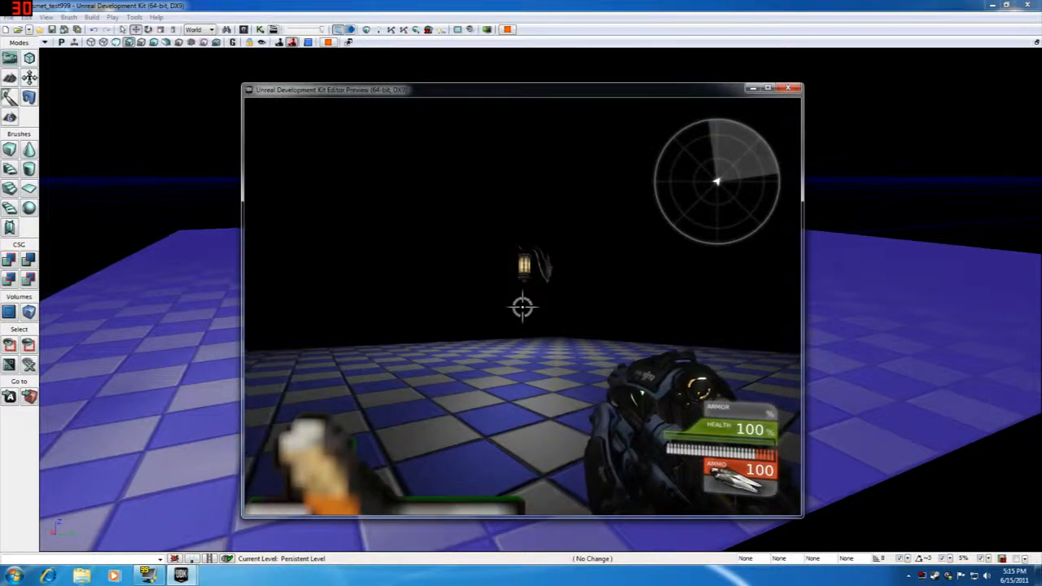
key(Escape)
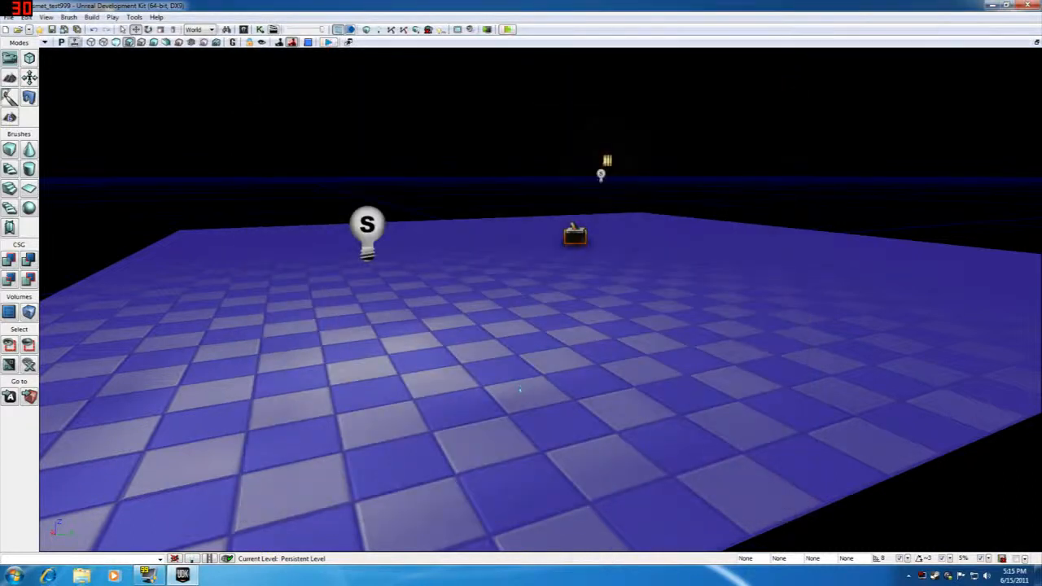
click(434, 125)
mouse_move(425, 150)
mouse_down()
mouse_move(425, 244)
mouse_move(425, 151)
mouse_up()
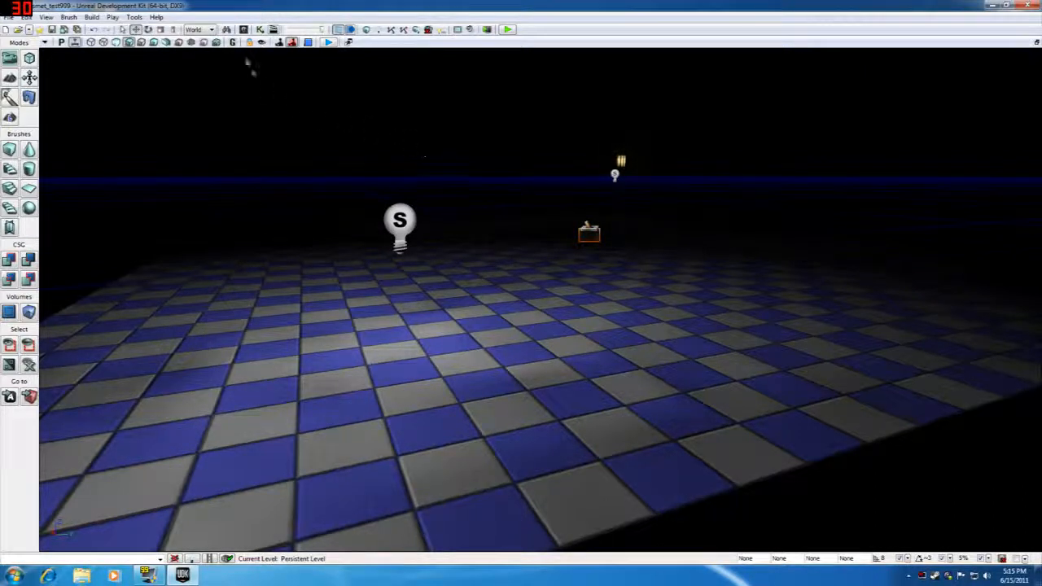
Open the Content Browser and list all assets filtered by the Sound Cues object type only.
click(243, 31)
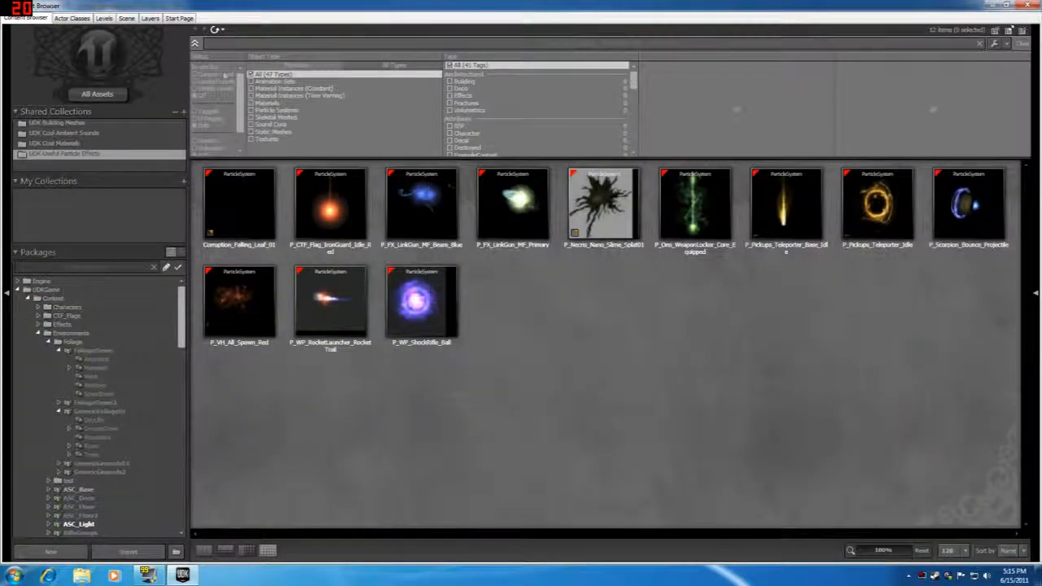
click(269, 102)
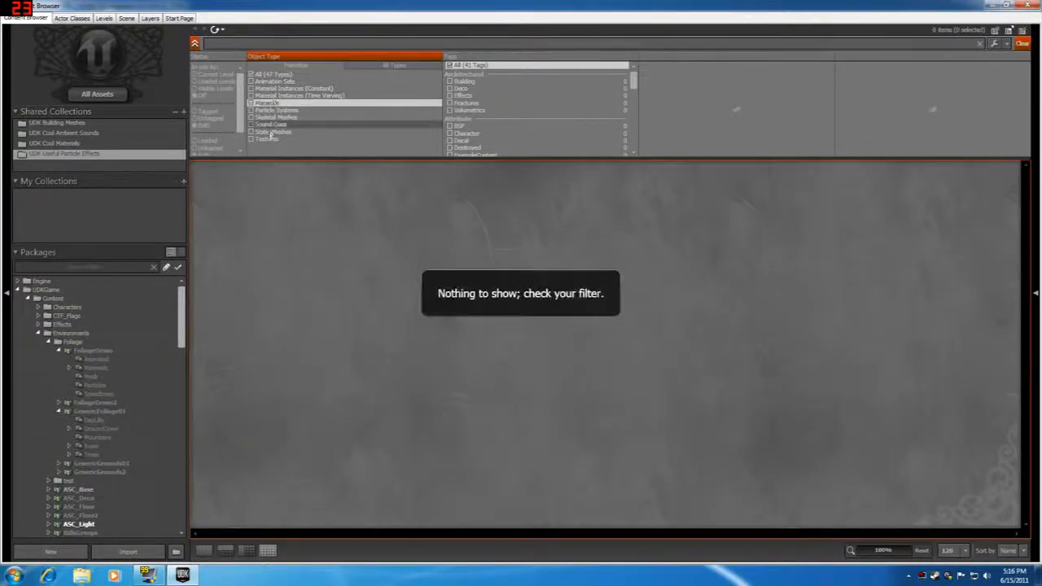
click(271, 132)
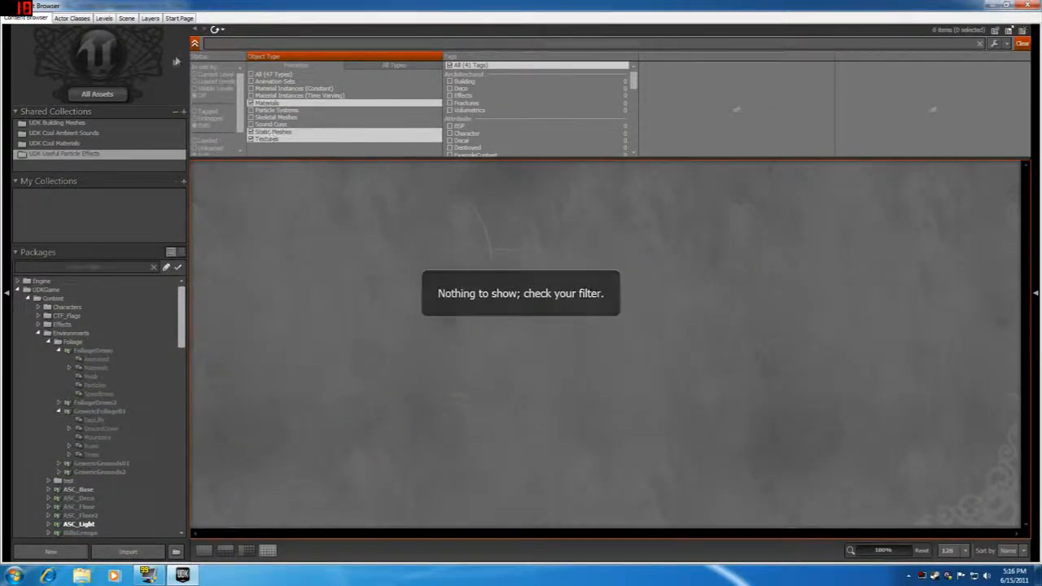
click(91, 95)
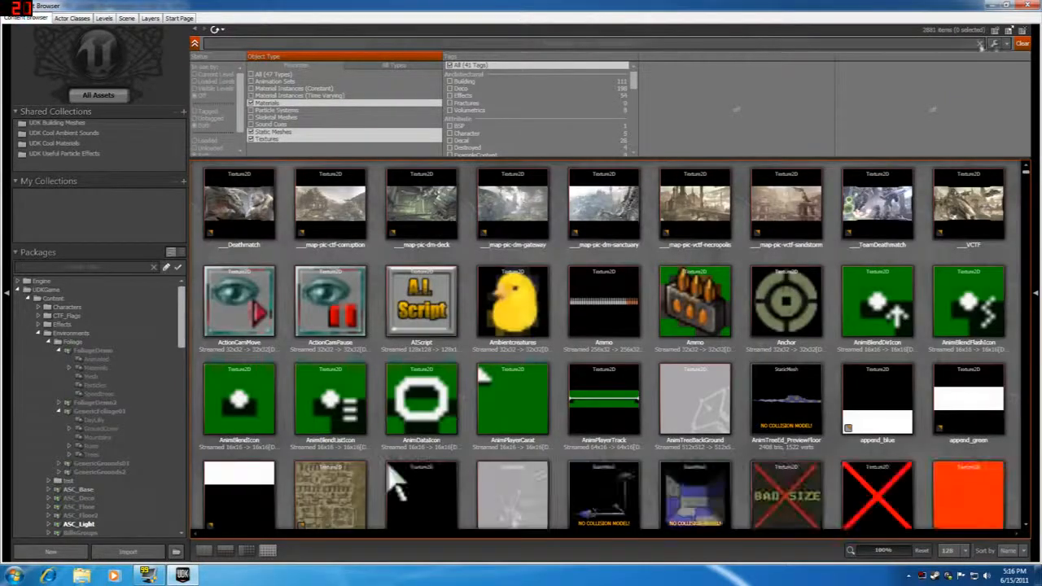
click(1021, 45)
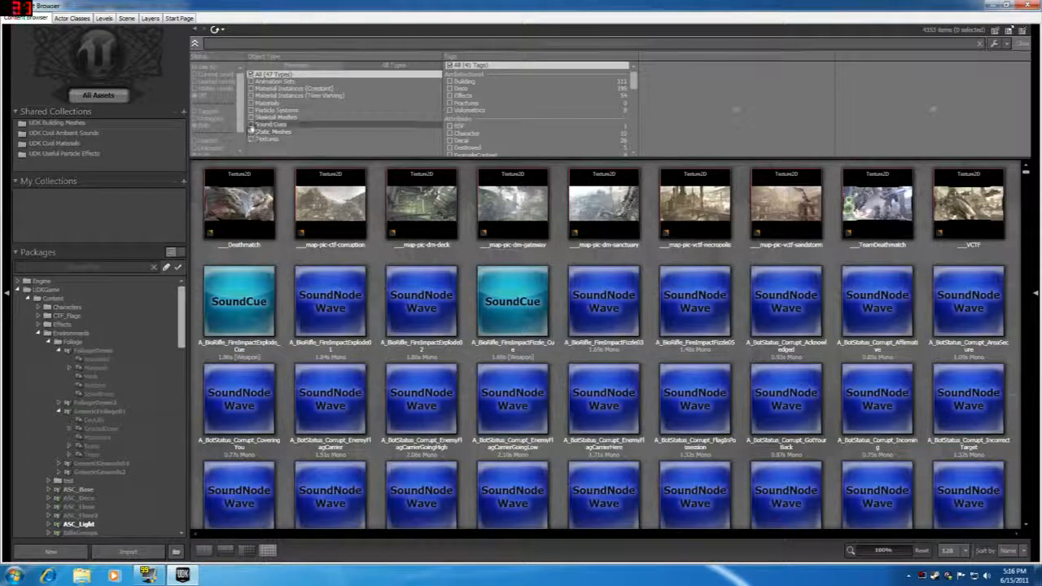
click(251, 125)
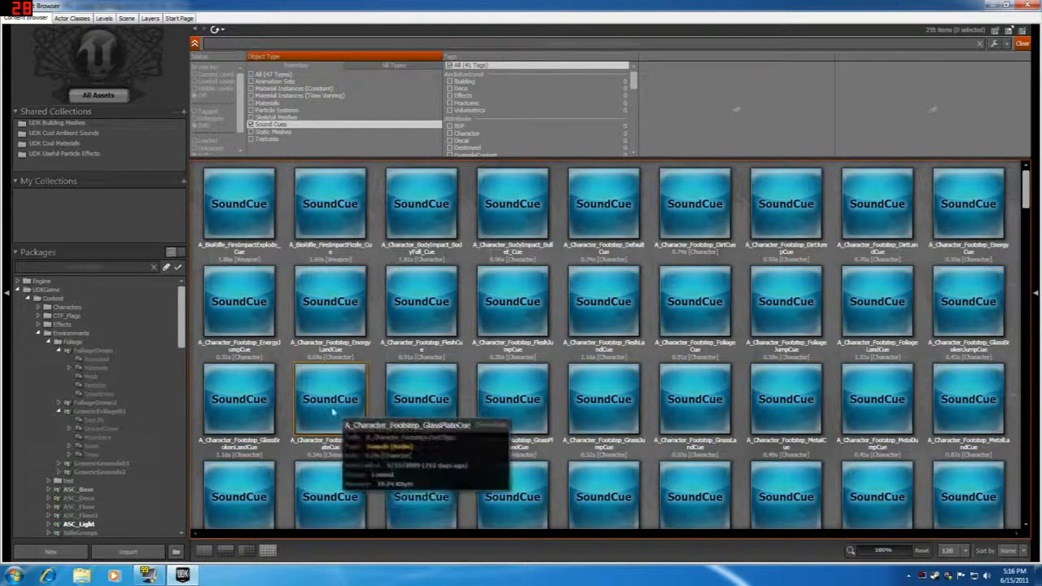
Browse the character footstep sound cues, selecting several glass, grass, metal and stone ones in turn.
click(332, 412)
click(493, 411)
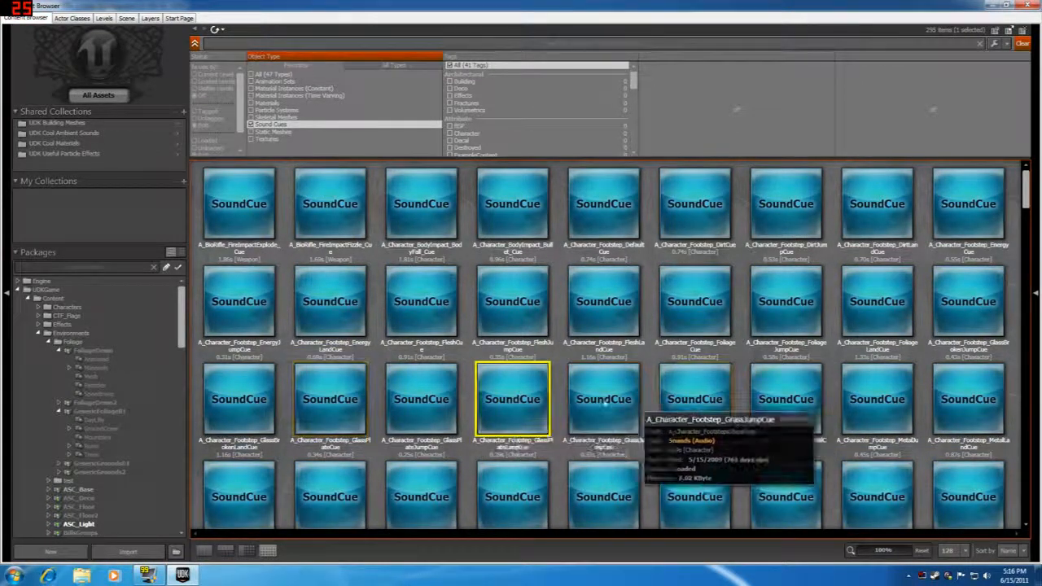
click(606, 400)
click(694, 398)
click(790, 396)
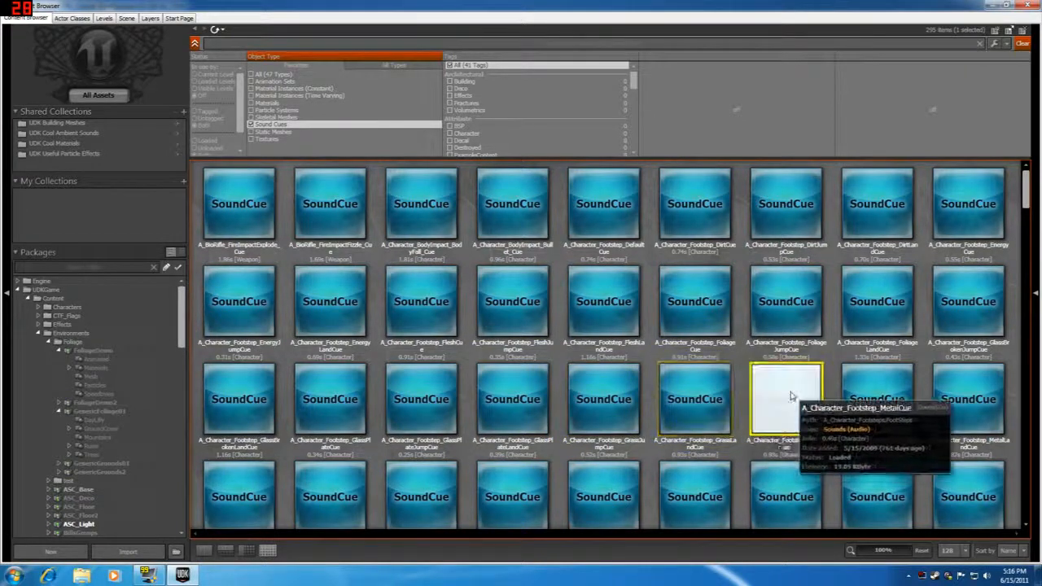
click(874, 397)
click(975, 419)
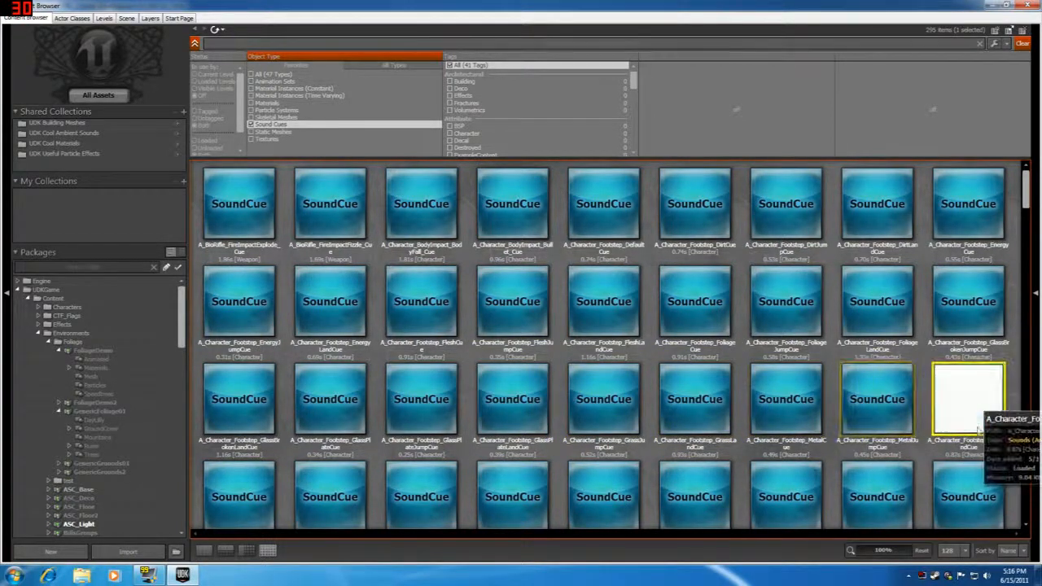
click(969, 488)
click(872, 482)
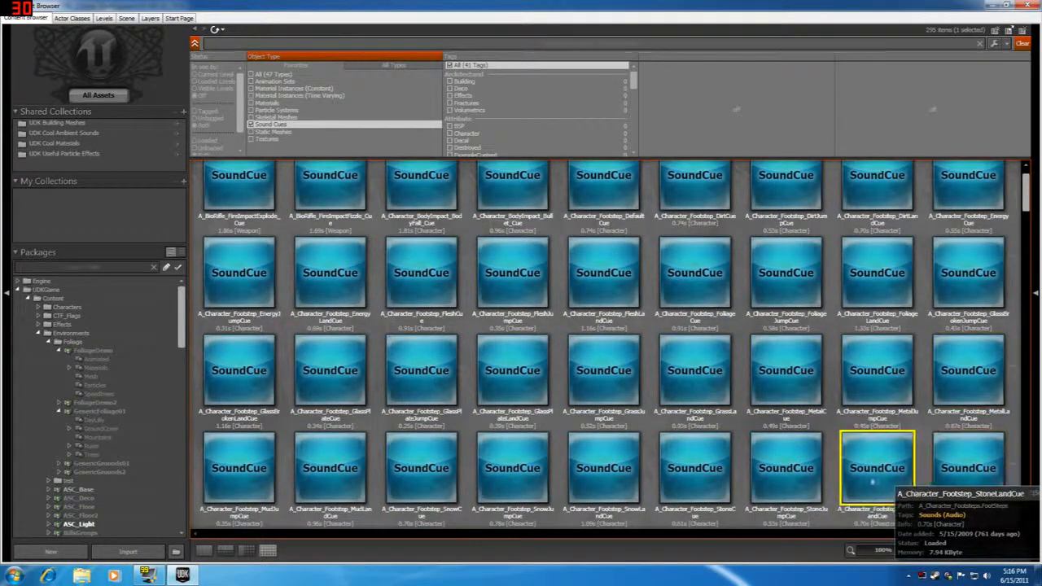
click(786, 476)
Select the A_BioRifle_FireImpactExplode_Cue sound cue and close the Content Browser.
scroll(1027, 185, up, 1)
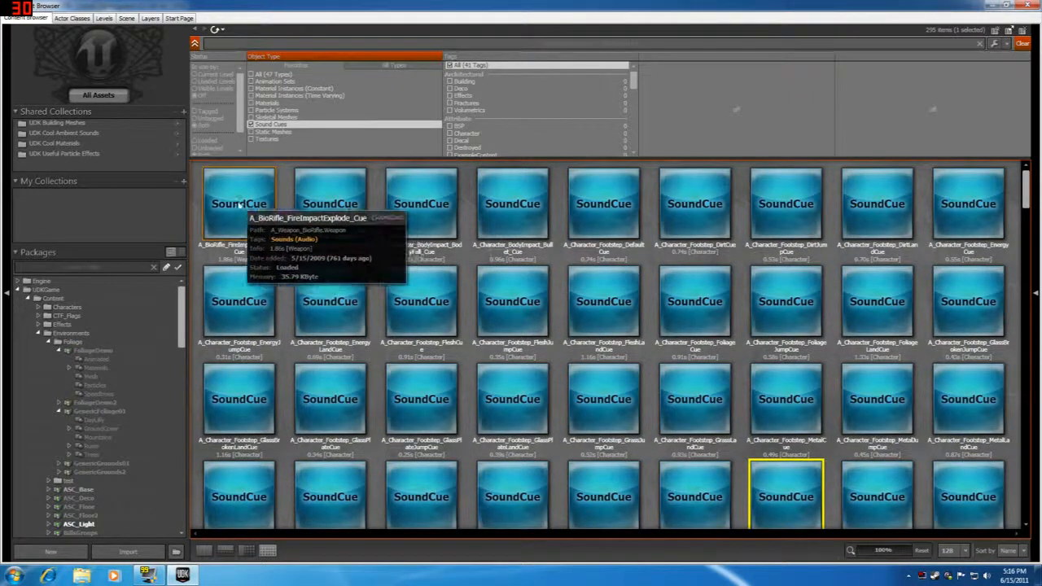
click(229, 201)
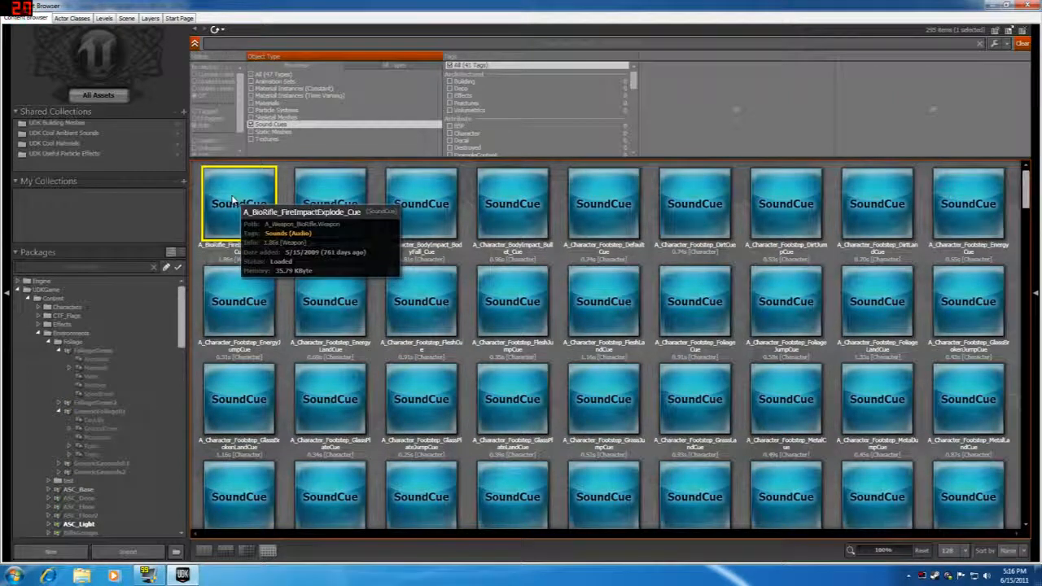
click(1027, 6)
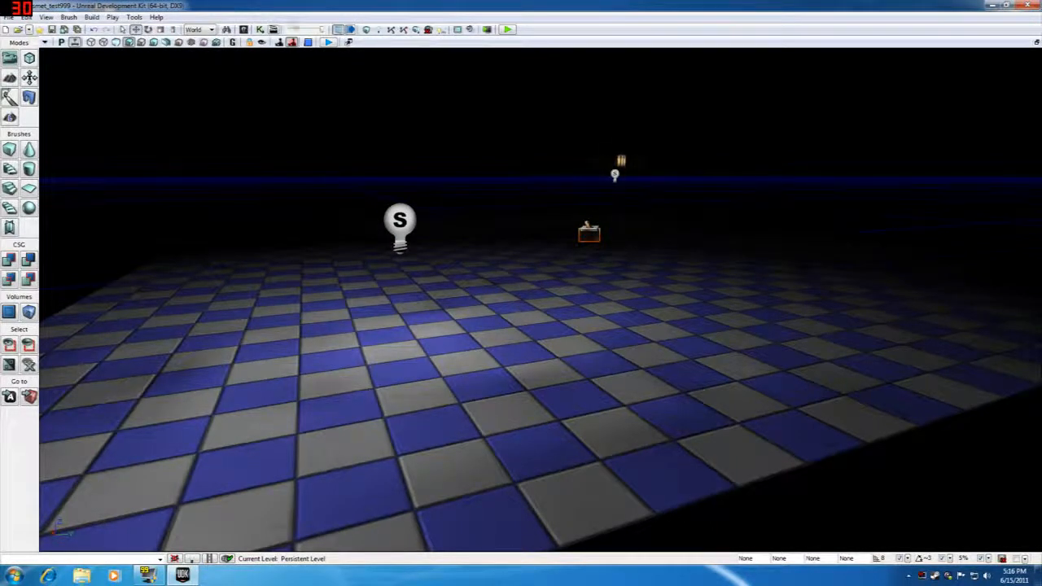
Open the level's Kismet main sequence and select the Trigger_0 Touch event.
click(261, 30)
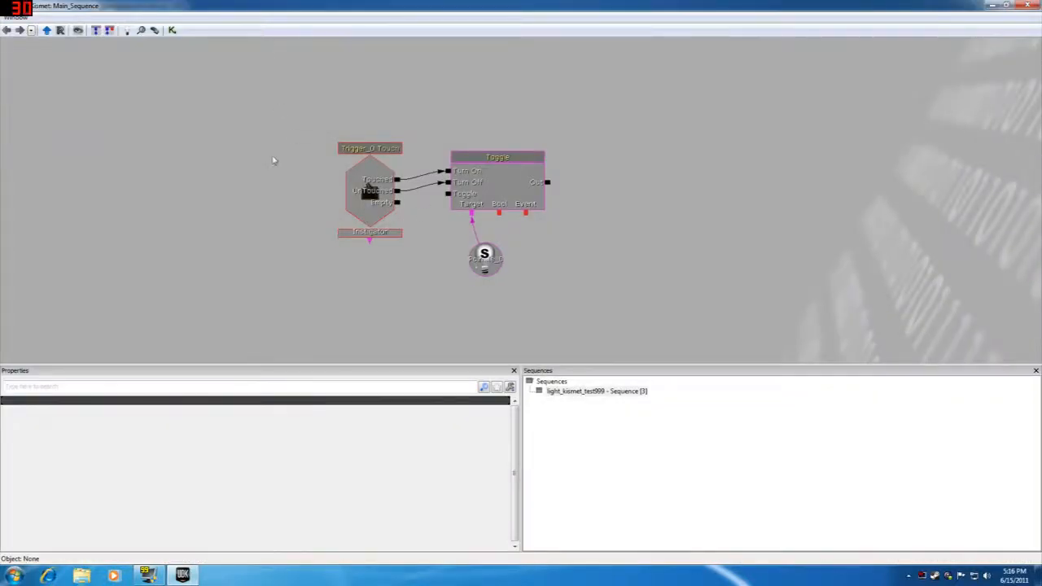
drag(271, 161, 269, 183)
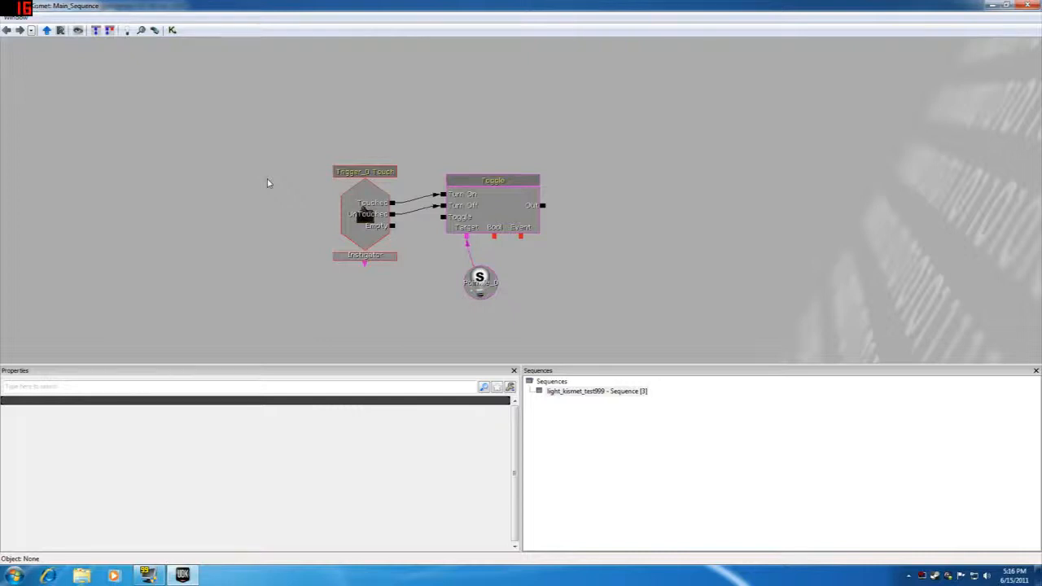
click(364, 214)
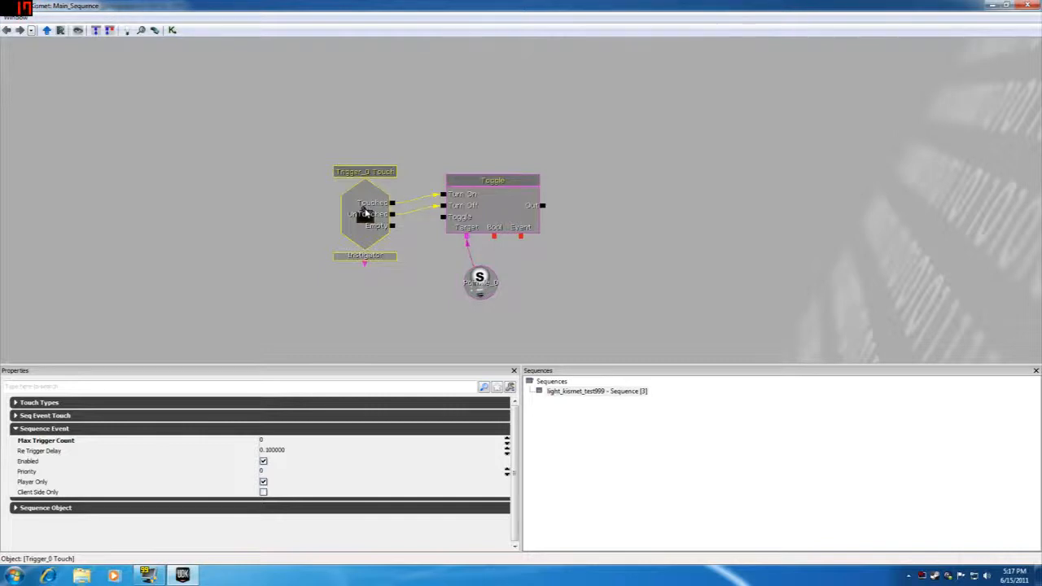
Examine the properties and connections of the Toggle action and the Trigger_0 Touch event, collapsing the event's Sequence Event properties.
click(494, 206)
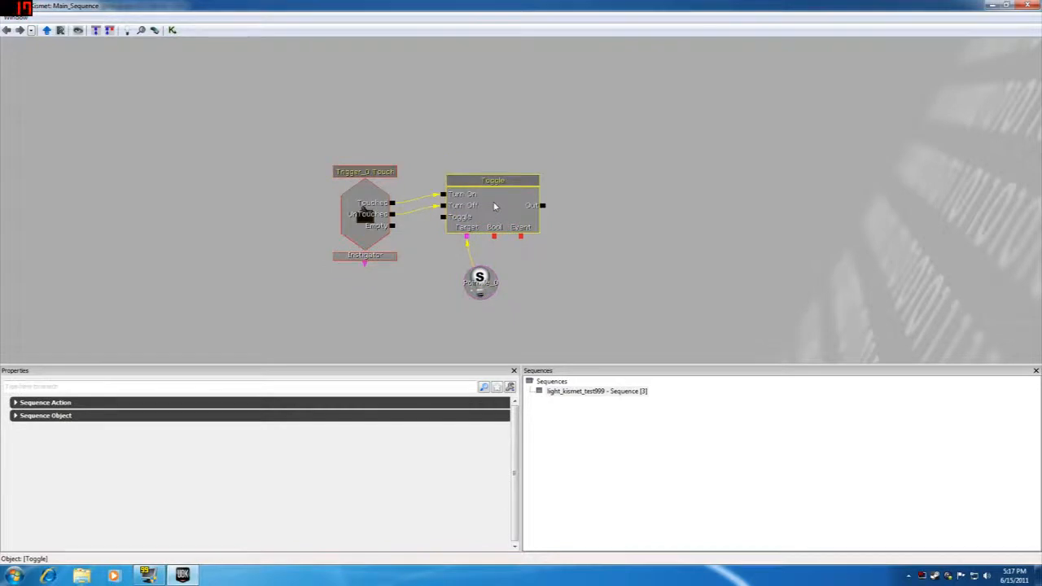
click(366, 204)
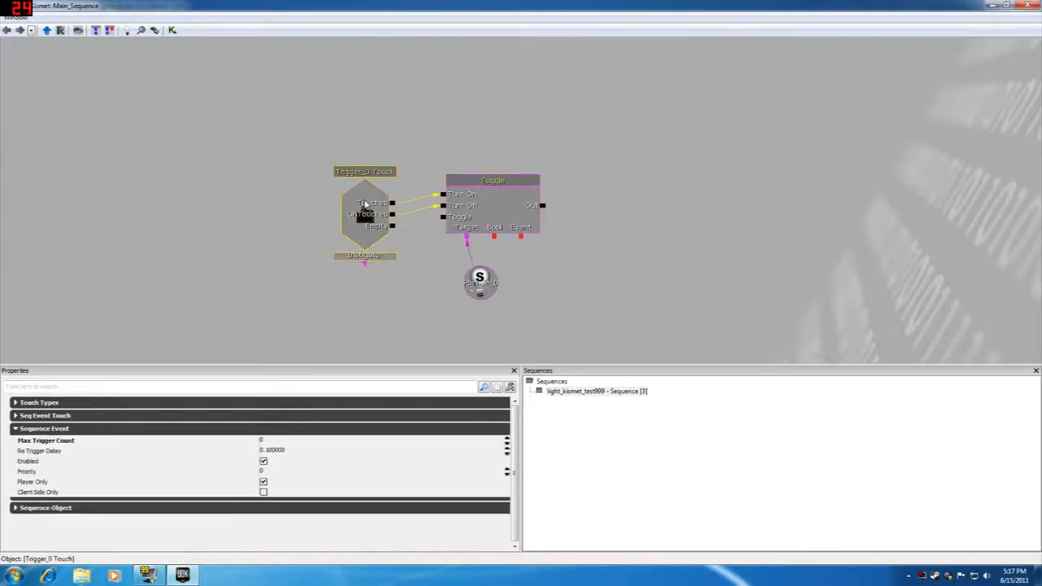
click(487, 206)
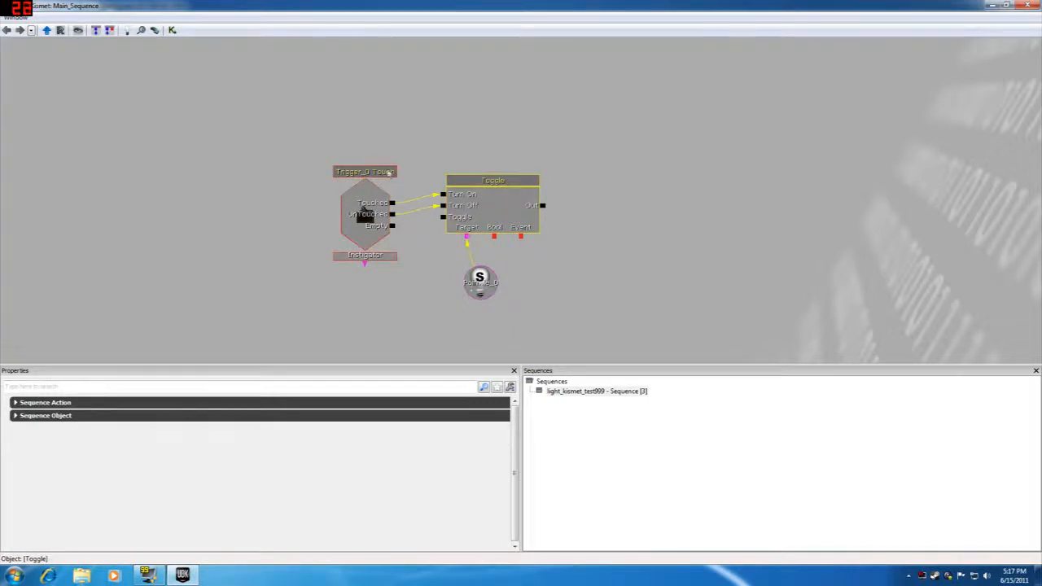
click(328, 133)
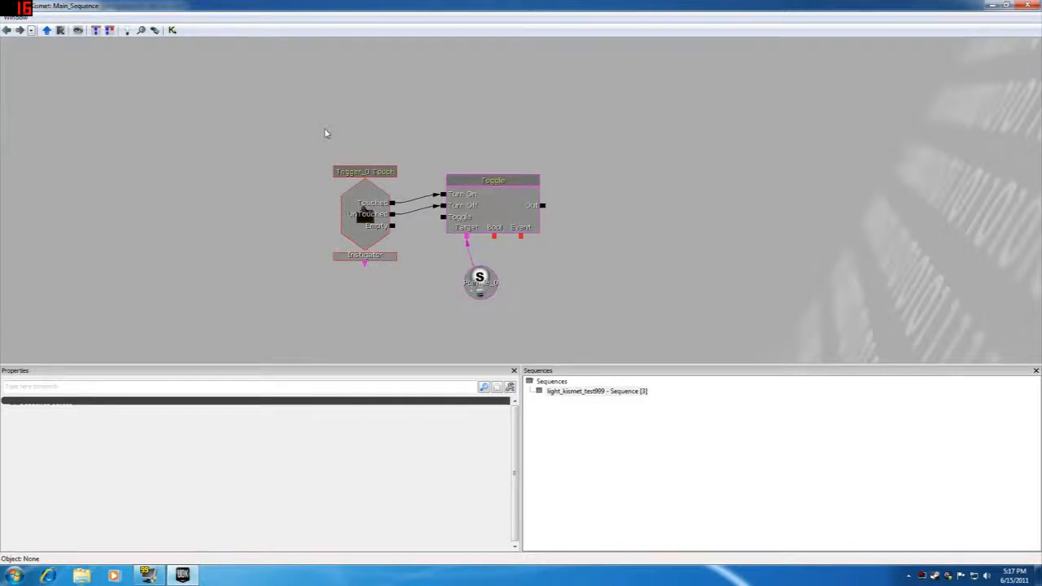
click(480, 206)
click(363, 212)
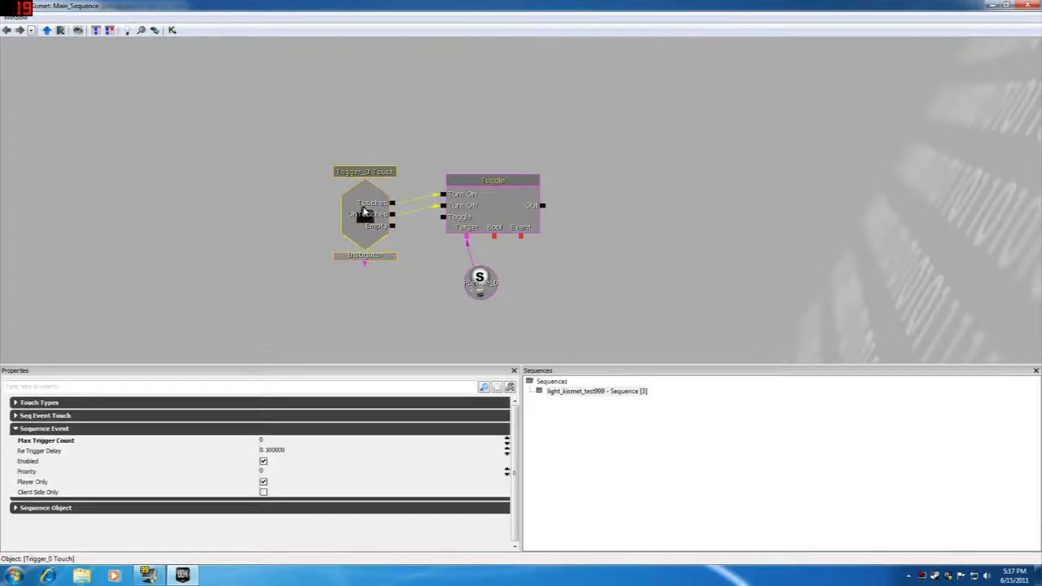
click(494, 210)
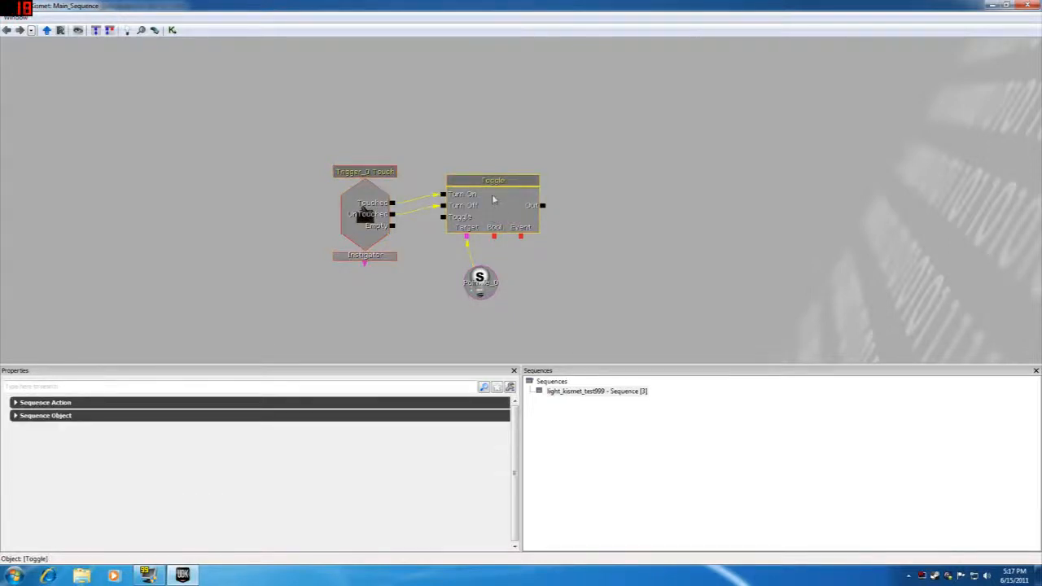
click(480, 97)
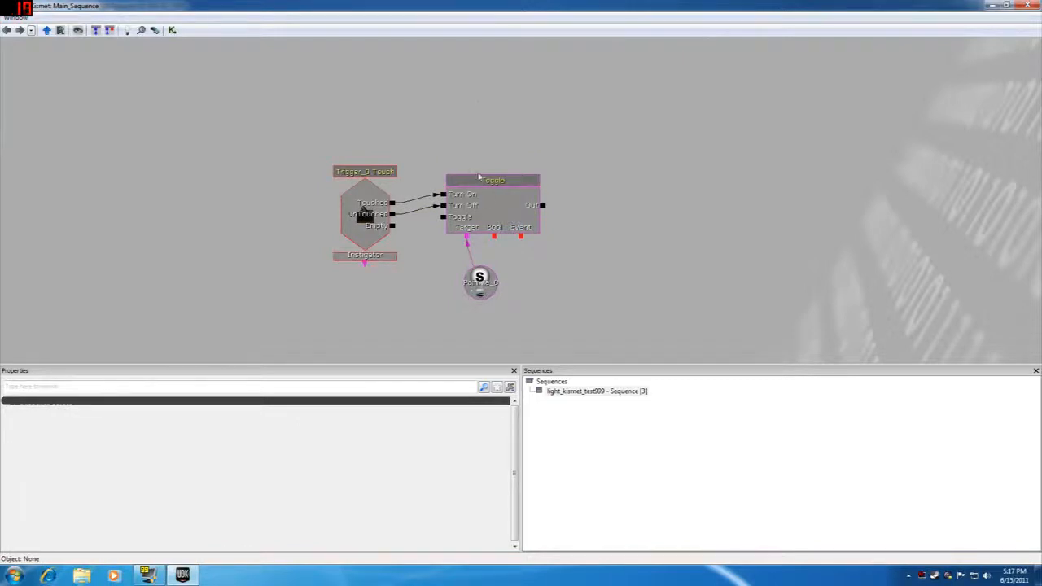
click(480, 178)
click(491, 114)
click(367, 213)
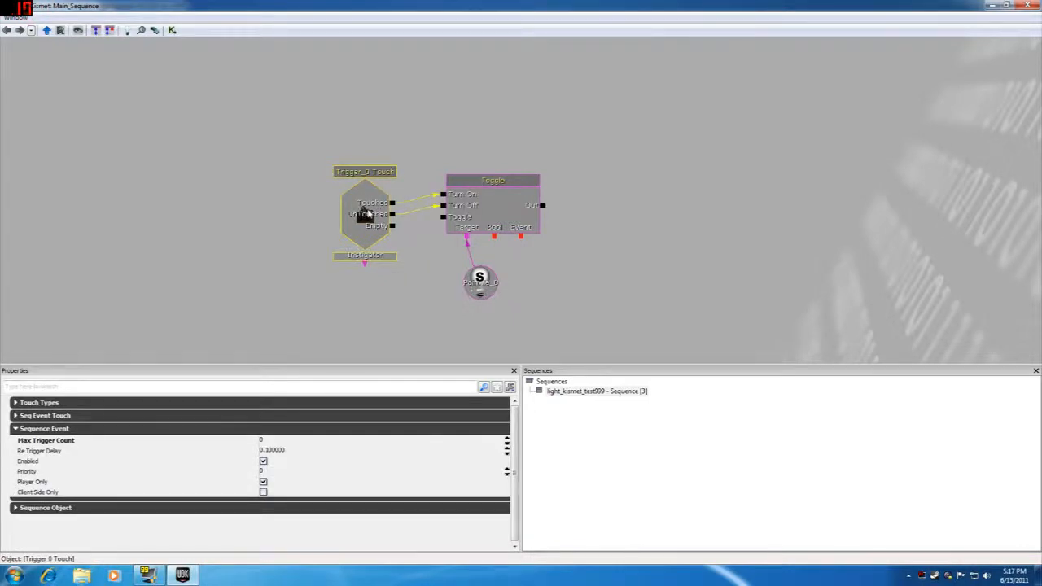
click(18, 429)
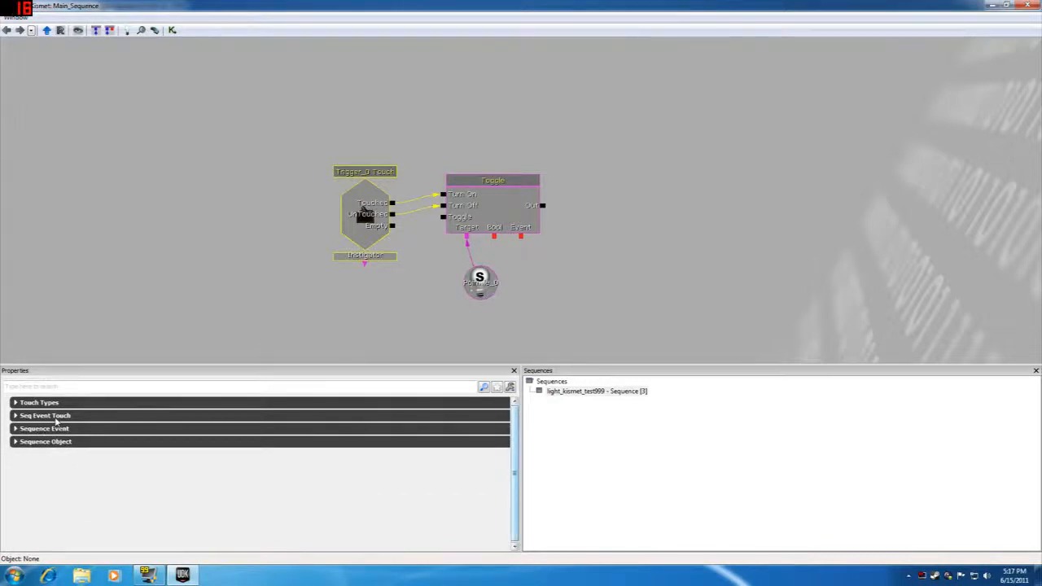
Add a Play Sound action to the sequence and place it above the Toggle action.
drag(421, 131, 407, 175)
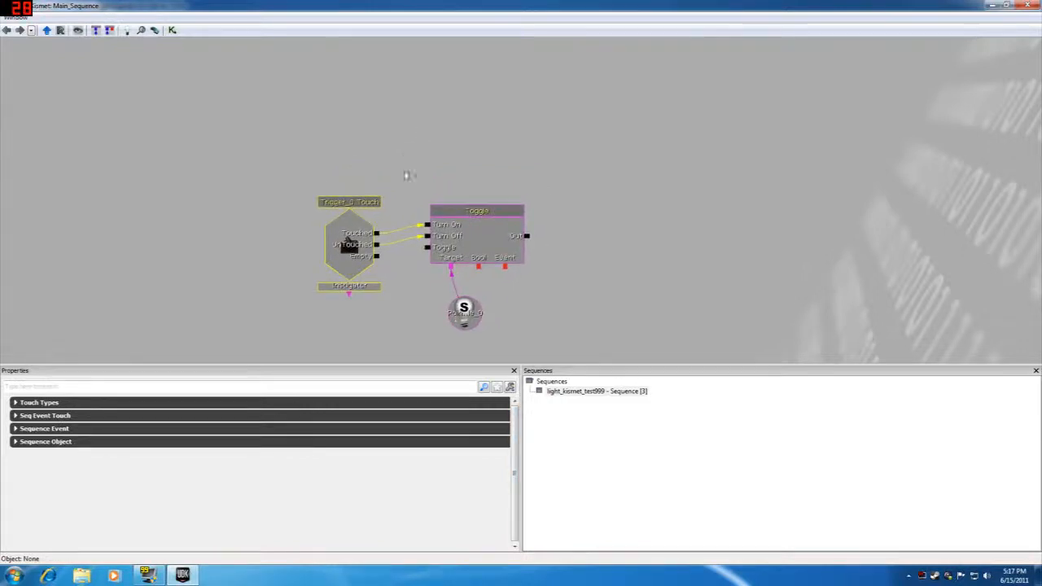
right_click(423, 92)
mouse_move(467, 88)
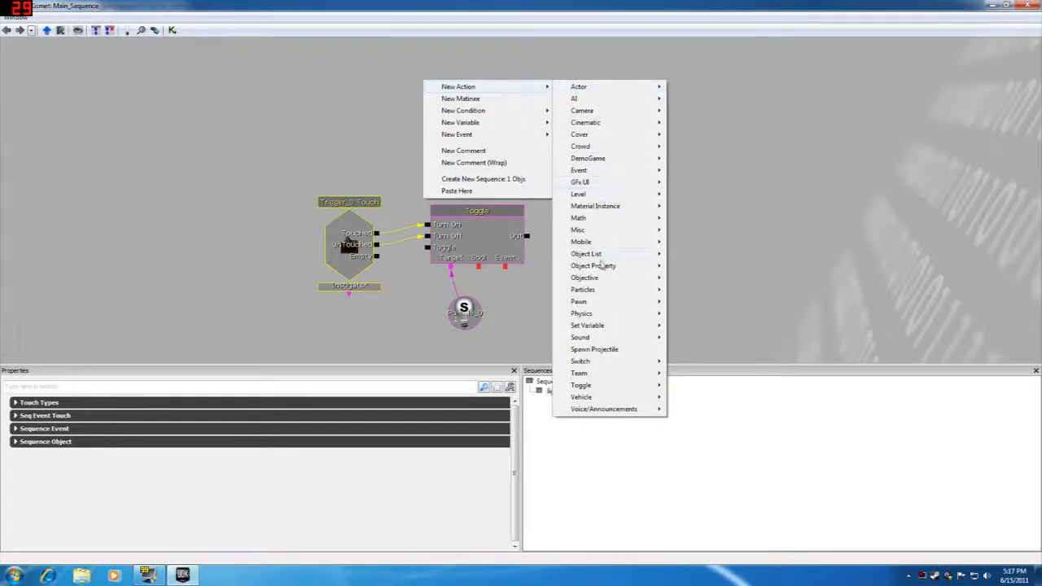
mouse_move(599, 338)
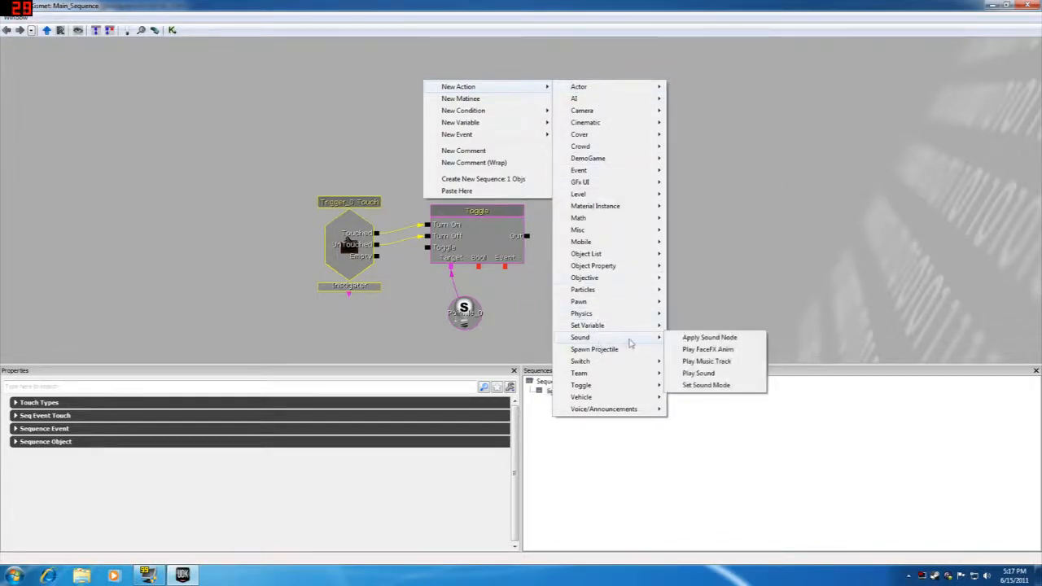
click(701, 373)
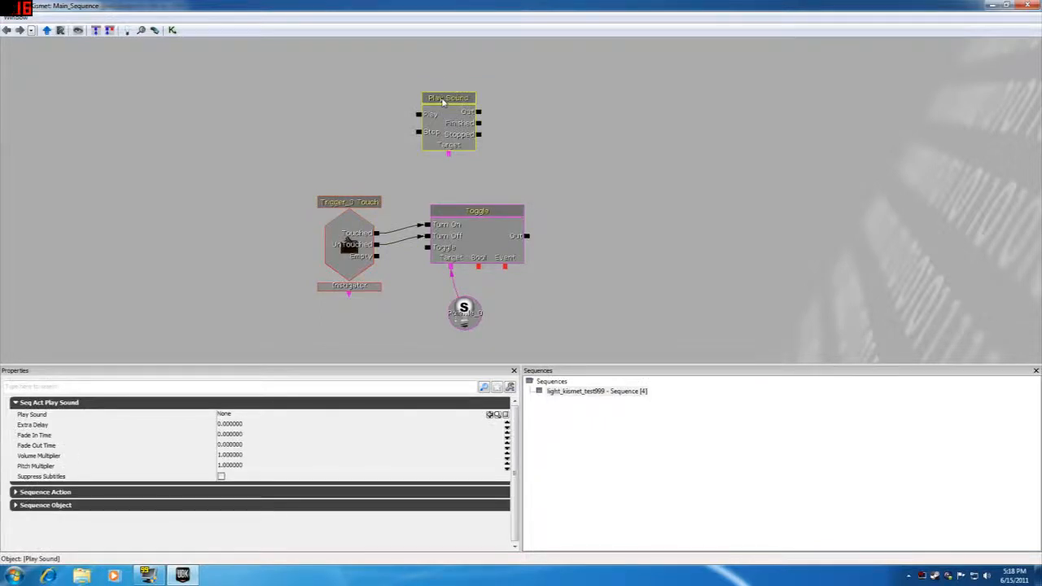
ctrl+drag(443, 100, 451, 113)
Connect the Trigger_0 Touch event's Touched output to the Play input of the Play Sound action, and select that action.
click(413, 93)
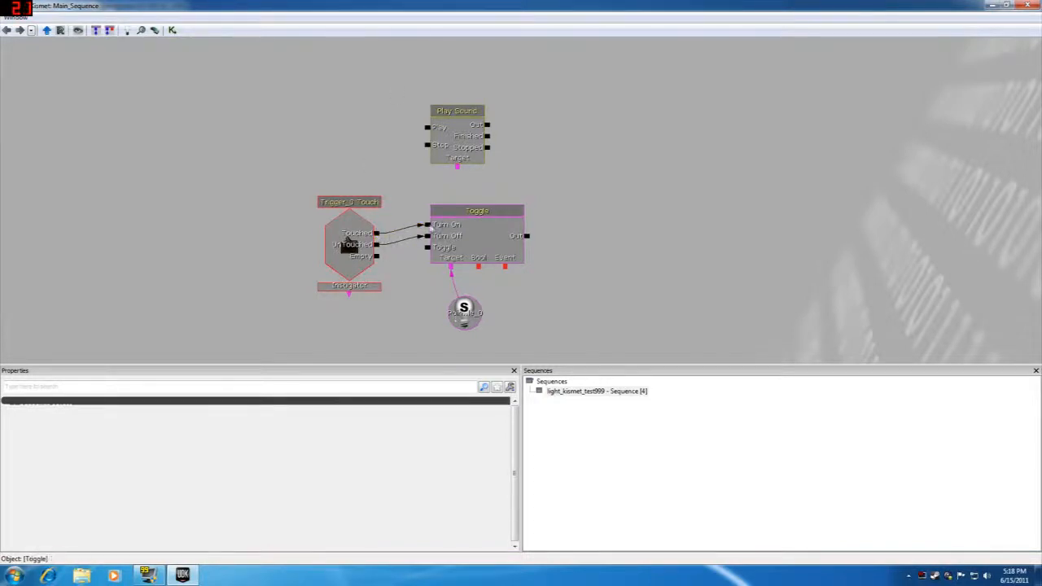
drag(376, 235, 423, 128)
click(447, 114)
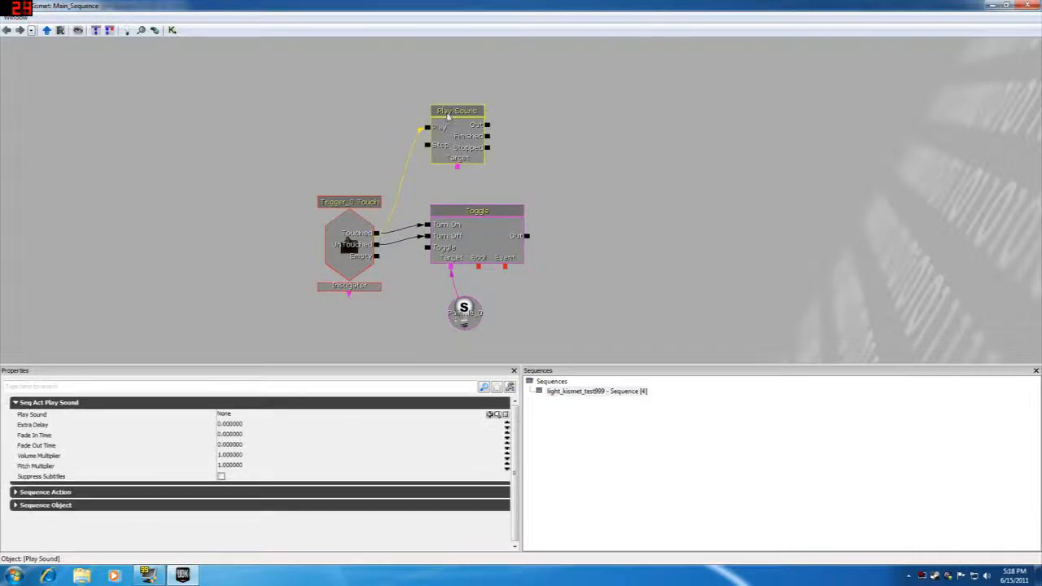
Assign the A_BioRifle_FireImpactExplode_Cue selected in the Content Browser as the Play Sound action's sound, and deselect the action.
click(562, 154)
click(466, 122)
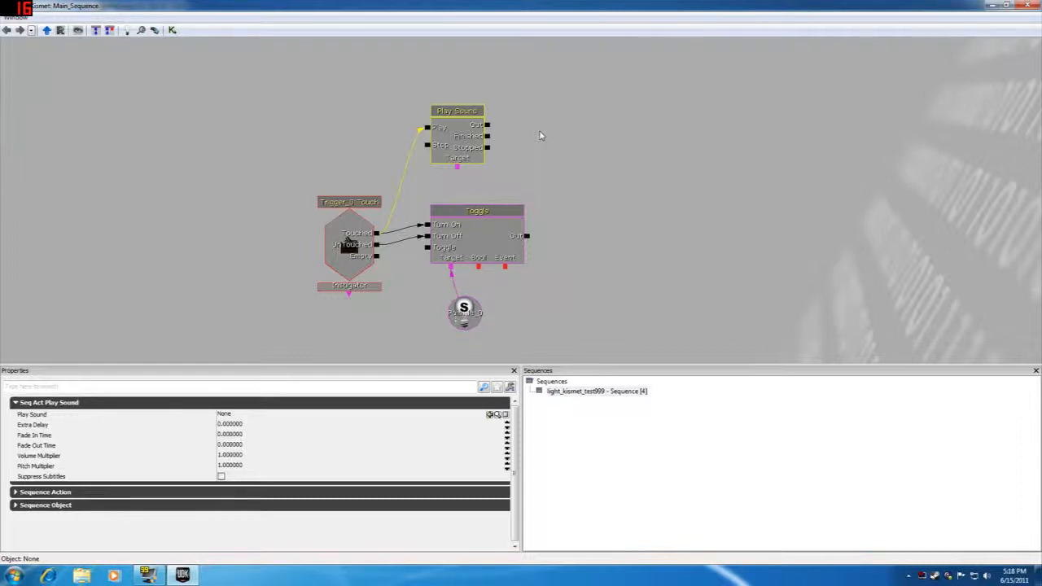
click(15, 403)
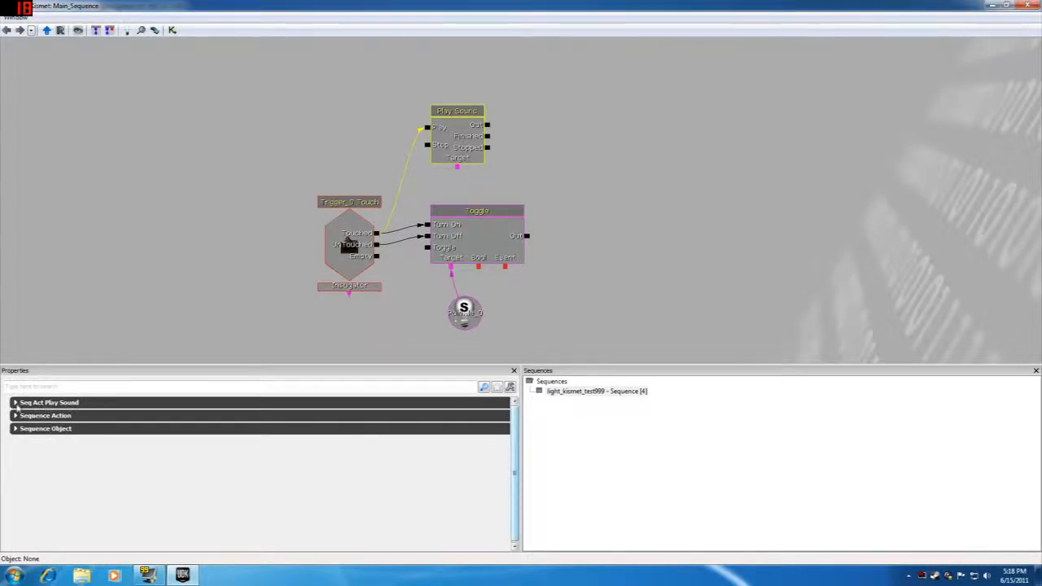
click(16, 403)
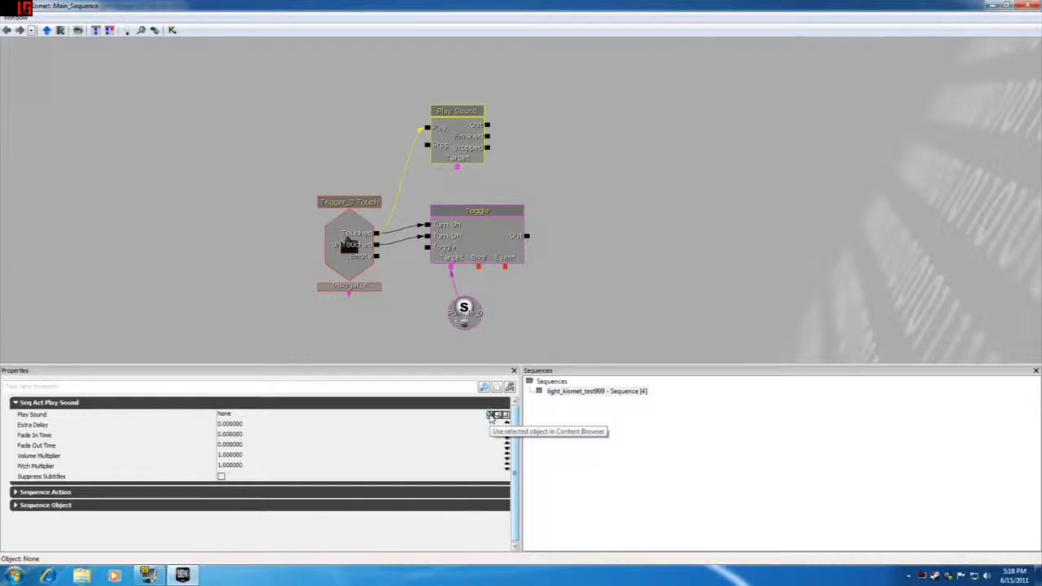
click(491, 416)
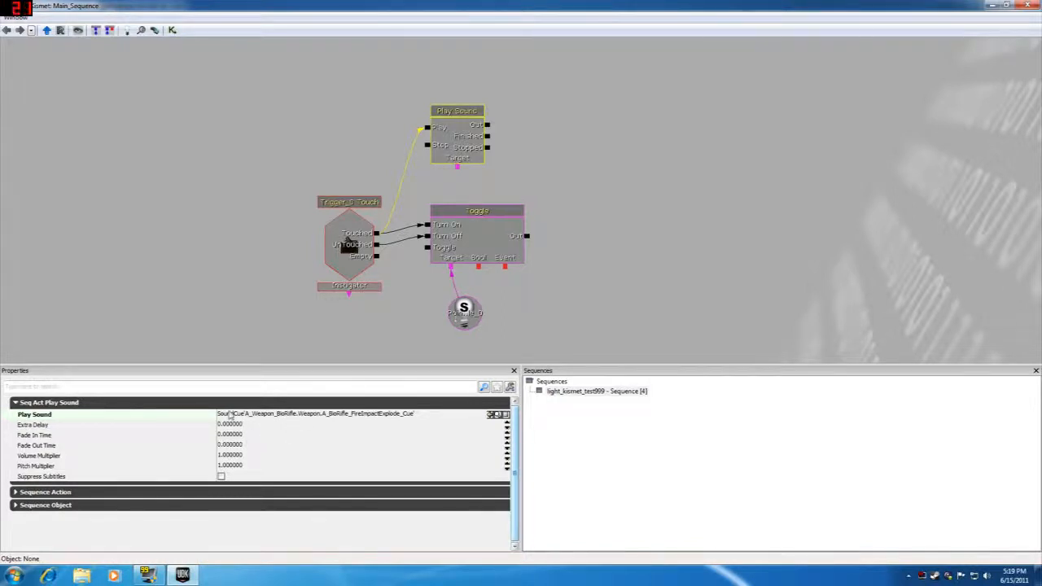
click(345, 128)
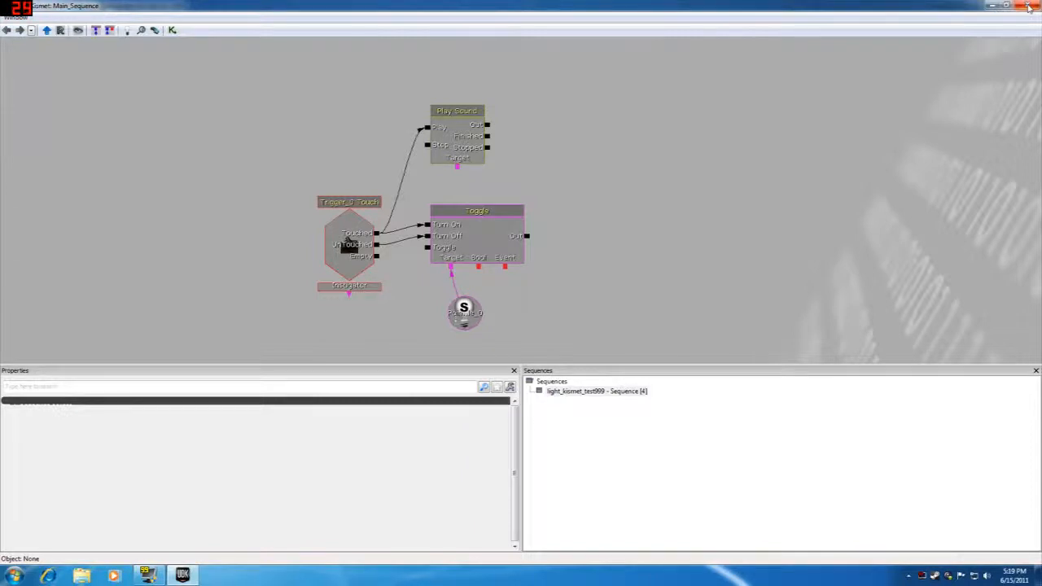
Close Kismet and start a play test of the level from a spot on the checkered floor.
click(1027, 6)
right_click(461, 145)
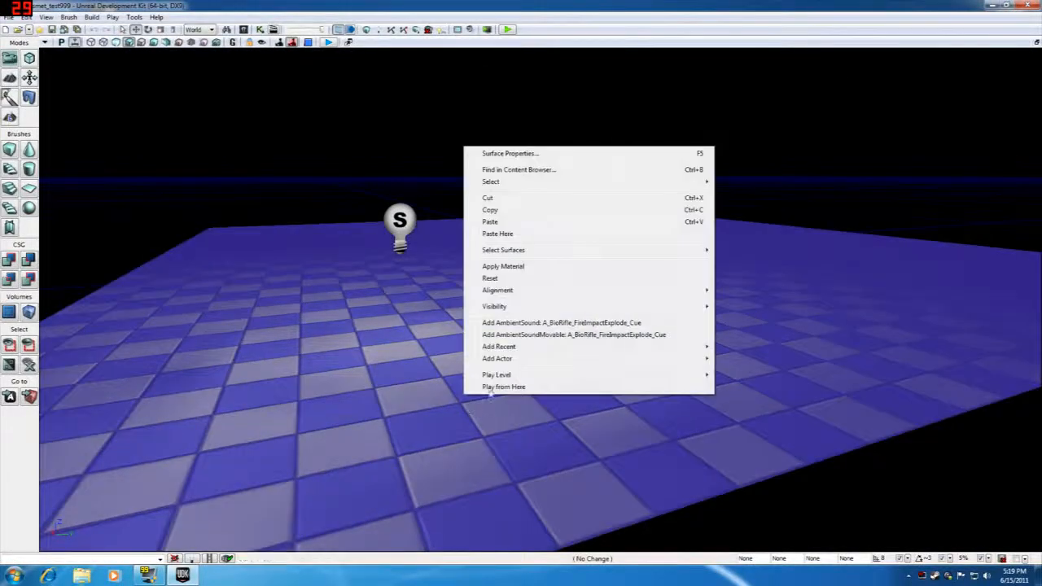
click(490, 390)
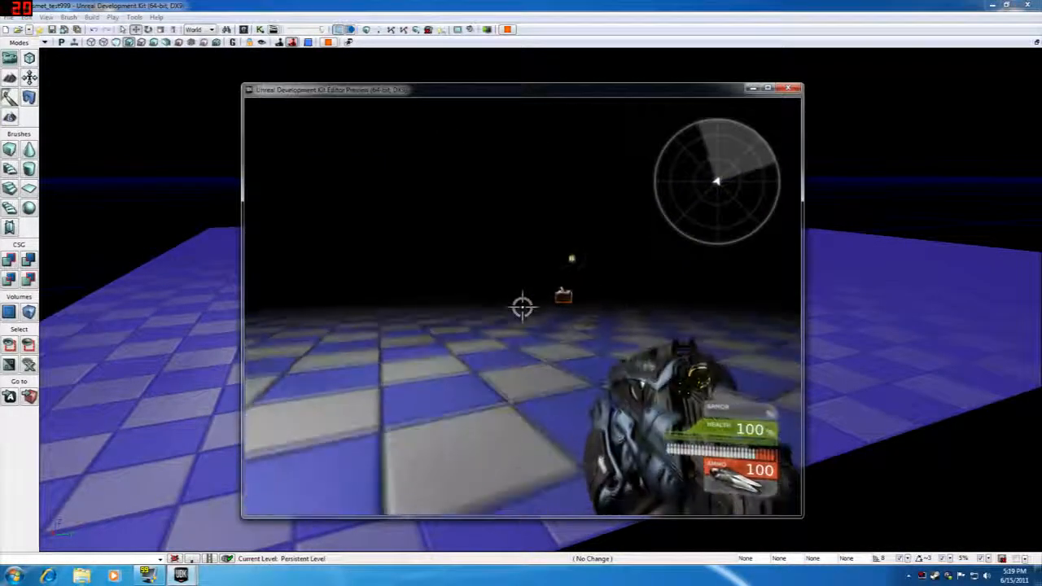
Walk into and back out of the trigger repeatedly to test the light toggle and the sound, and end the play test.
key(w)
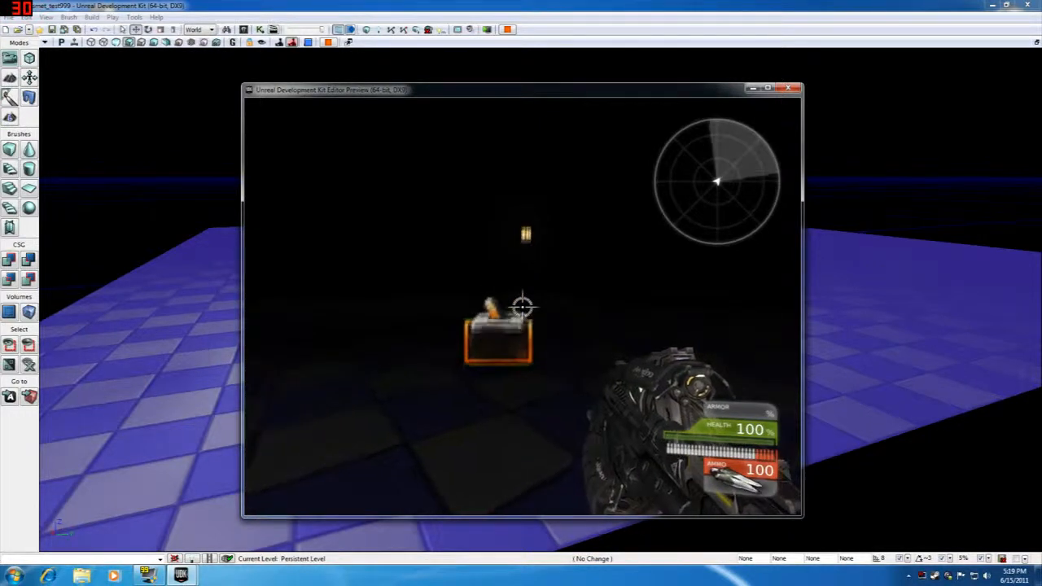
key(w)
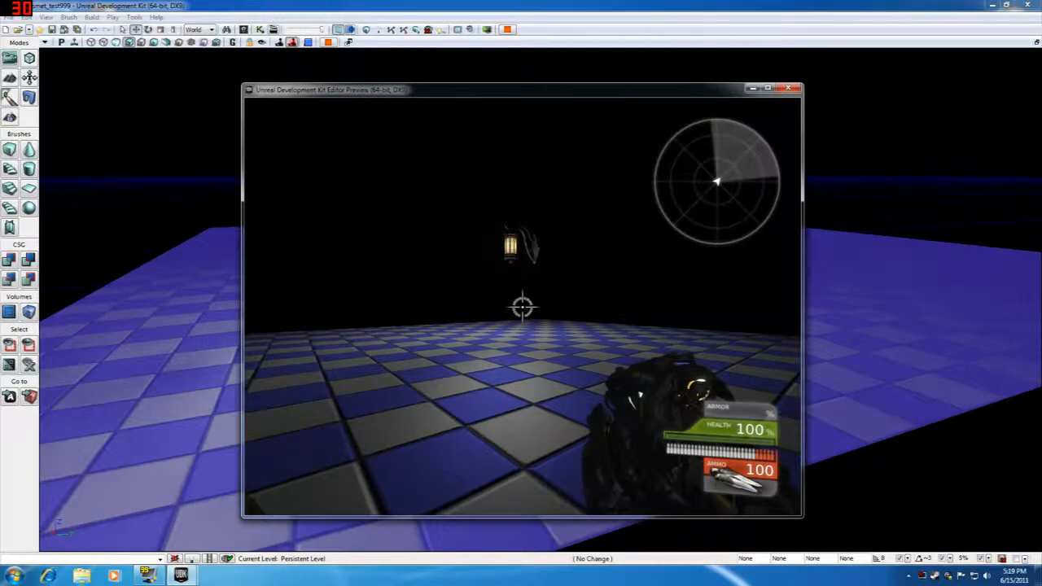
key(s)
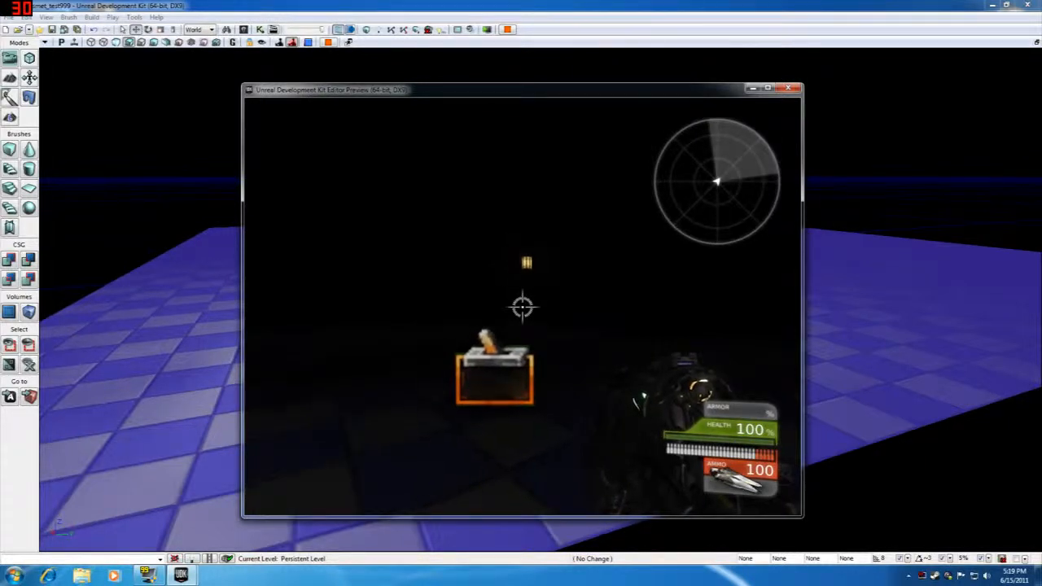
key(w)
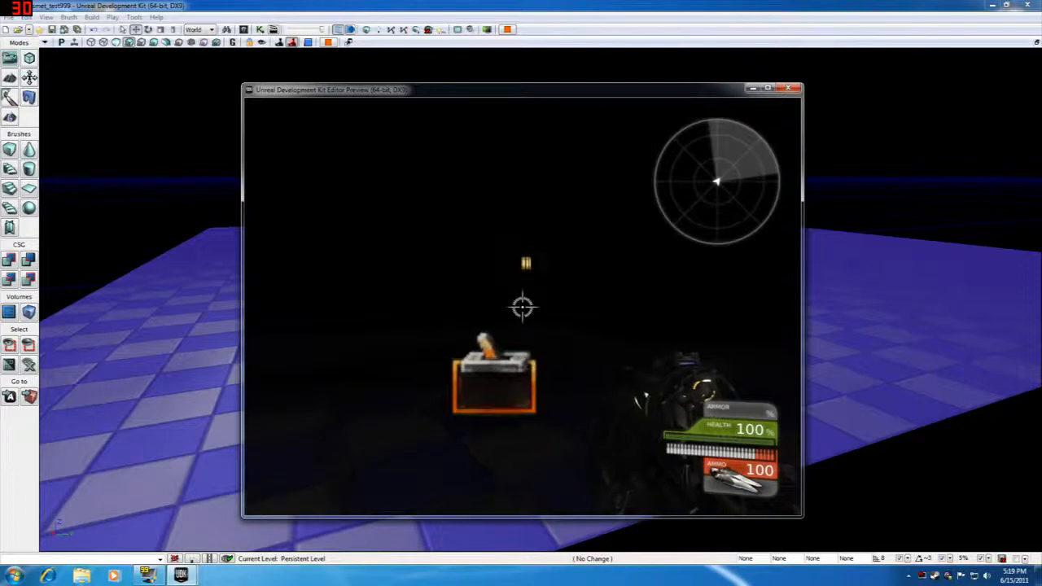
key(s)
key(w)
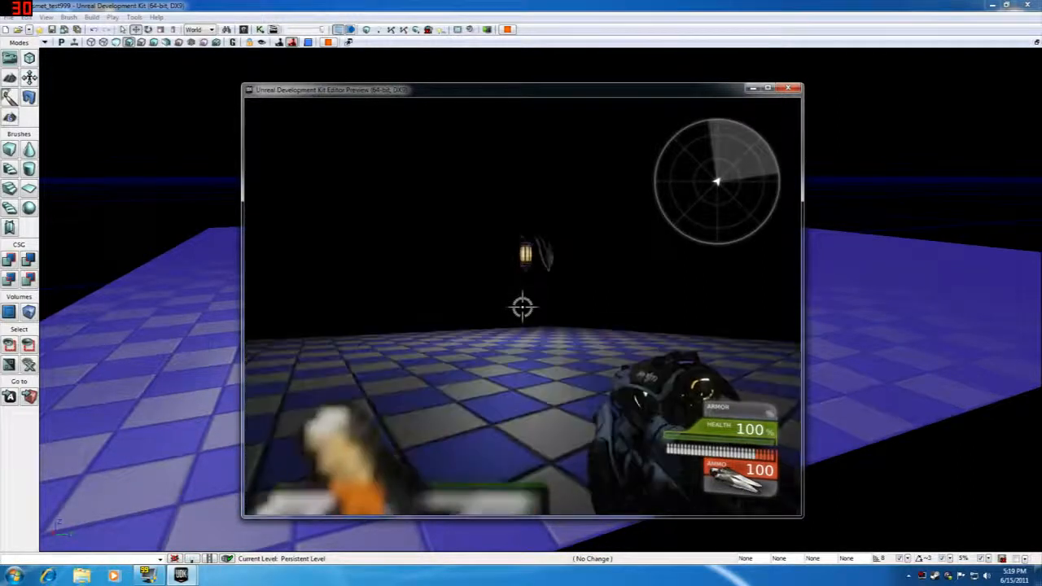
key(s)
key(w)
key(s)
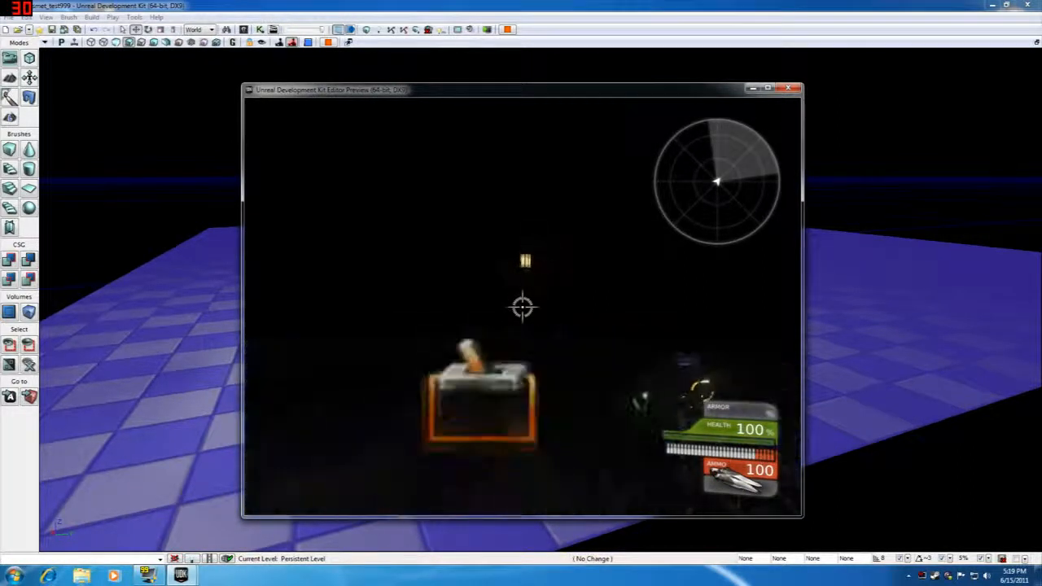
key(w)
key(s)
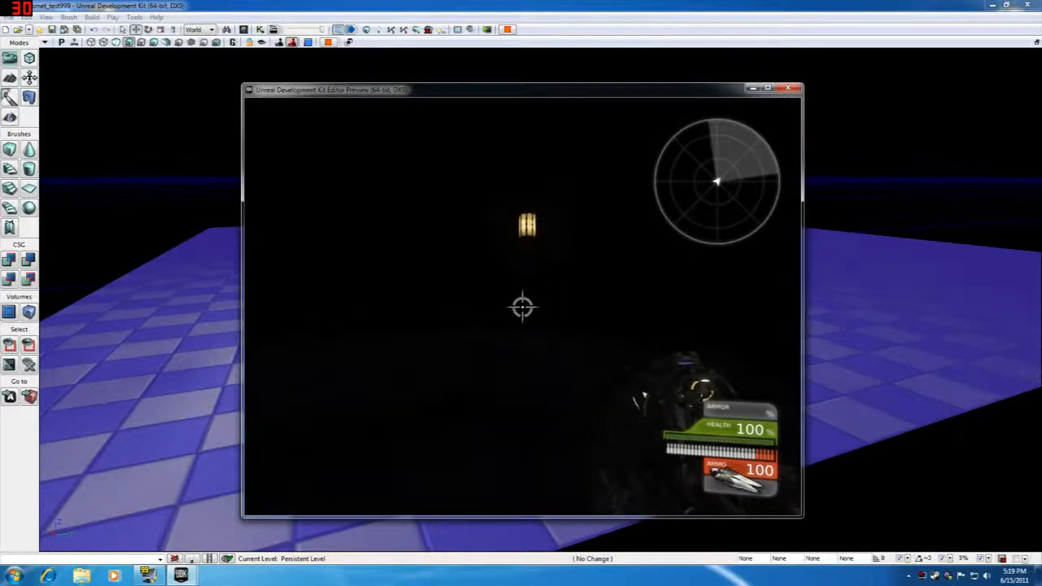
key(Escape)
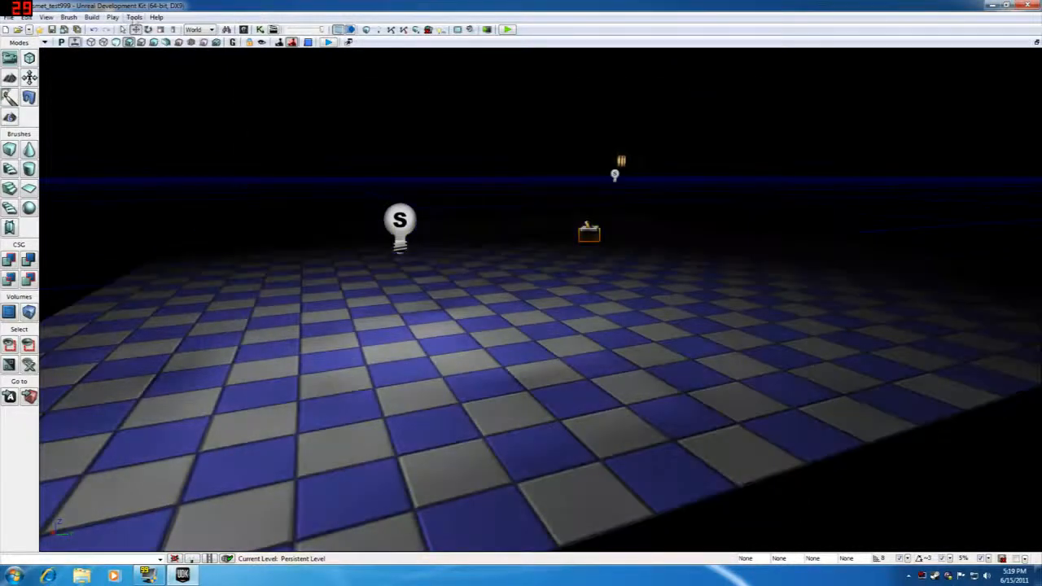
Reopen the Kismet sequence and review how the Trigger_0 Touch event connects to the Toggle and Play Sound actions.
click(259, 30)
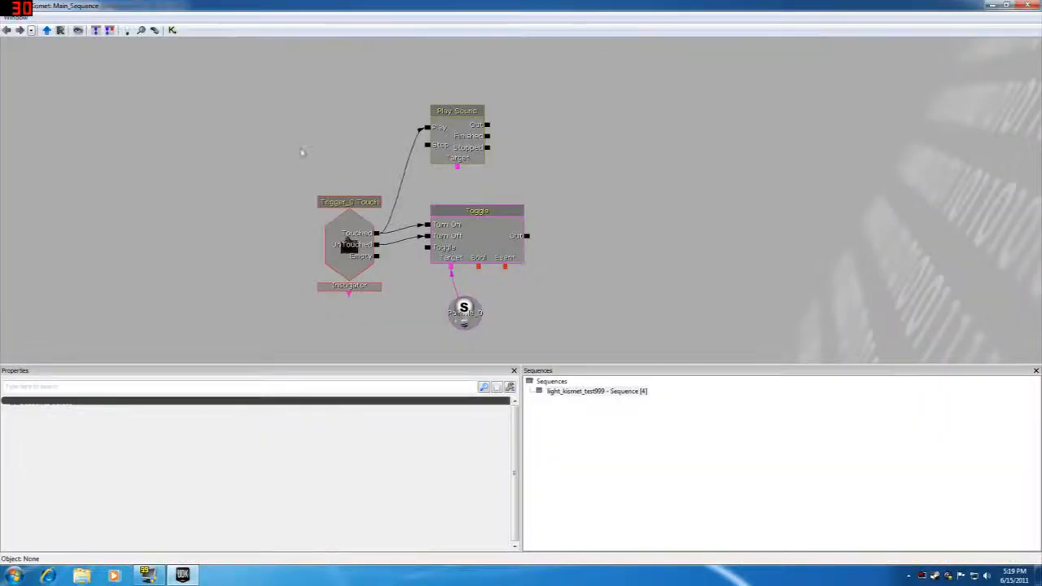
click(349, 249)
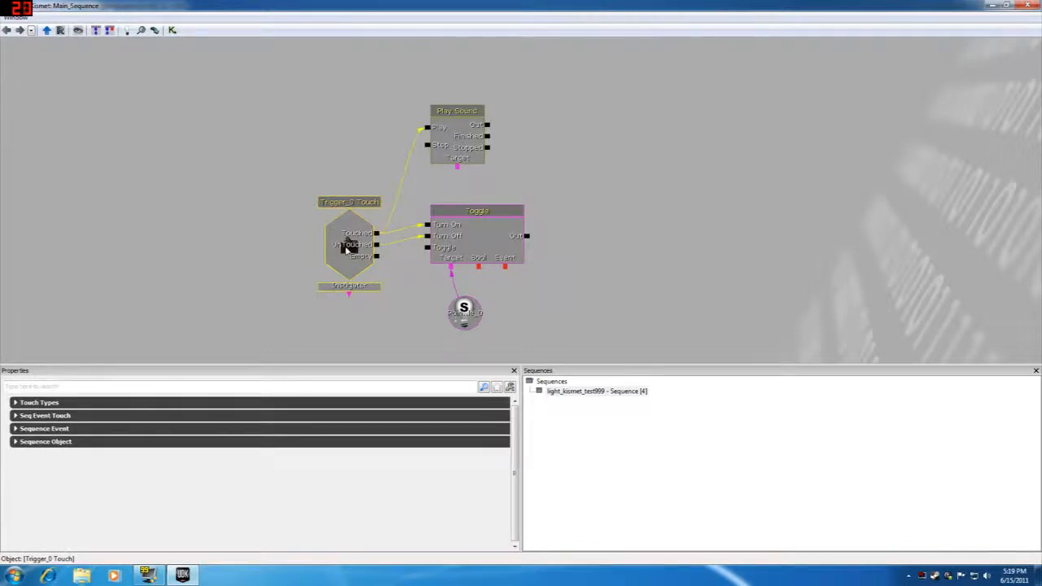
click(480, 238)
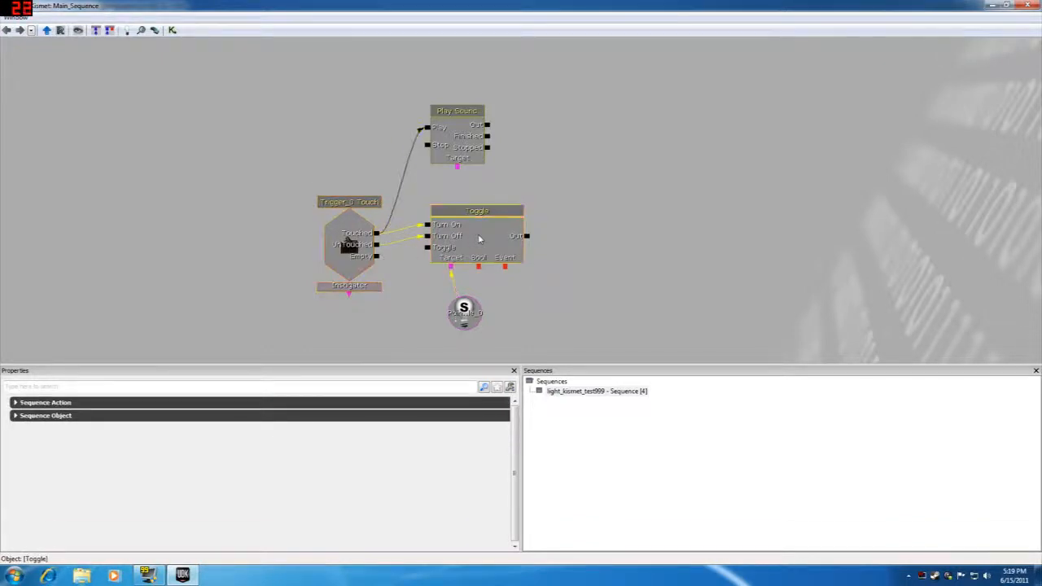
click(458, 136)
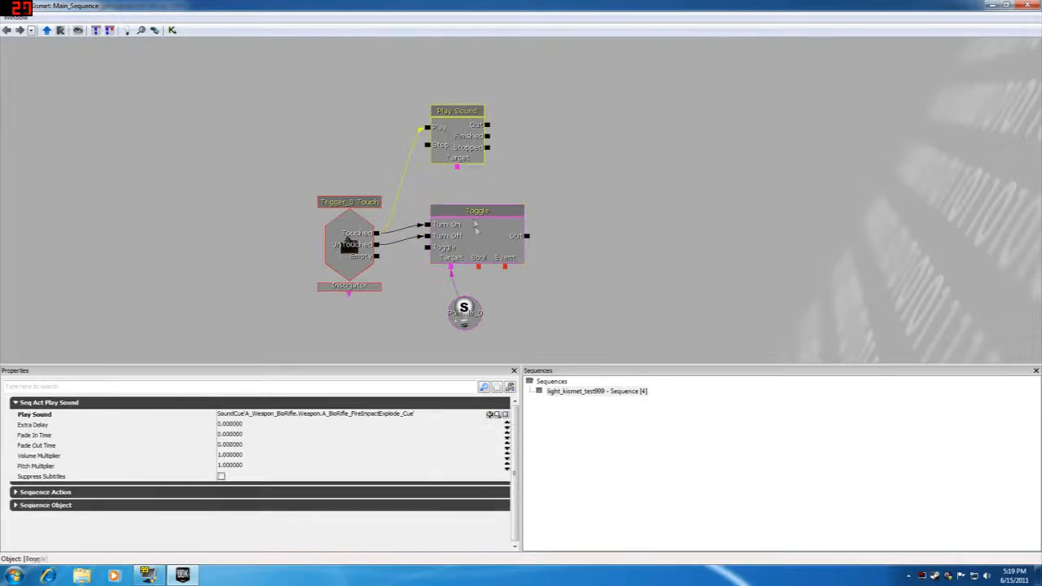
click(478, 230)
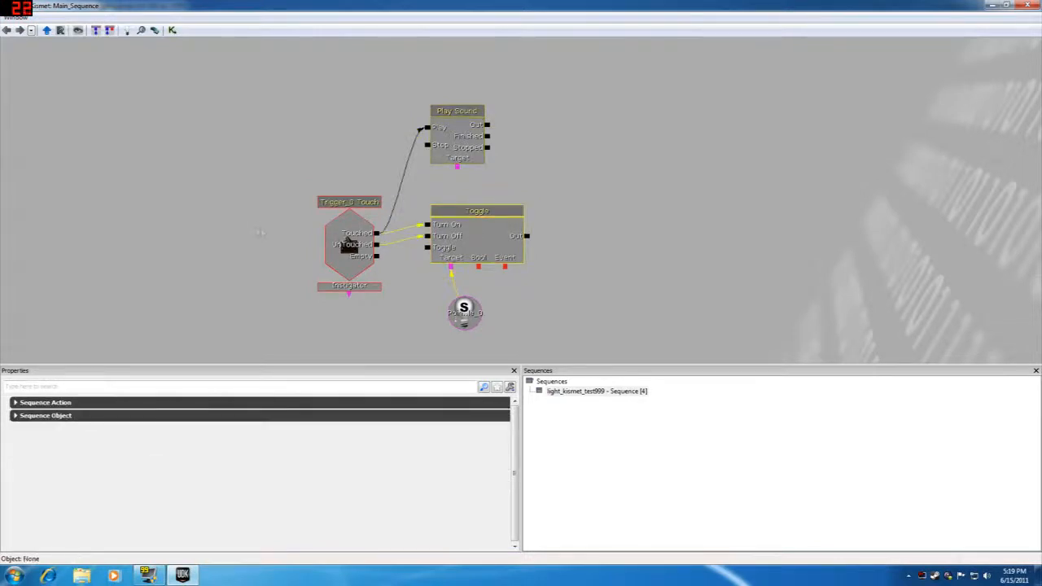
click(331, 233)
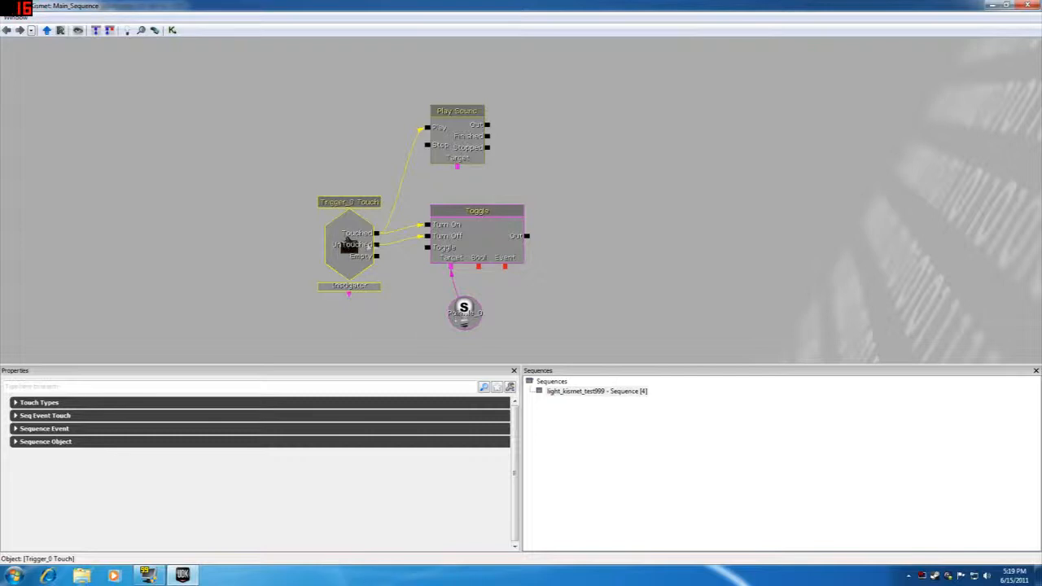
click(454, 130)
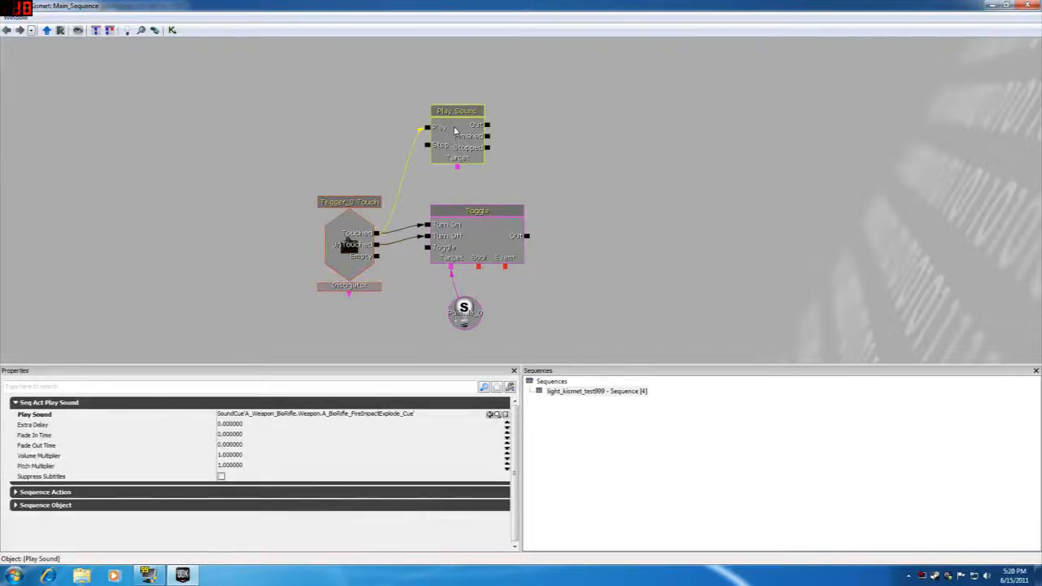
click(482, 246)
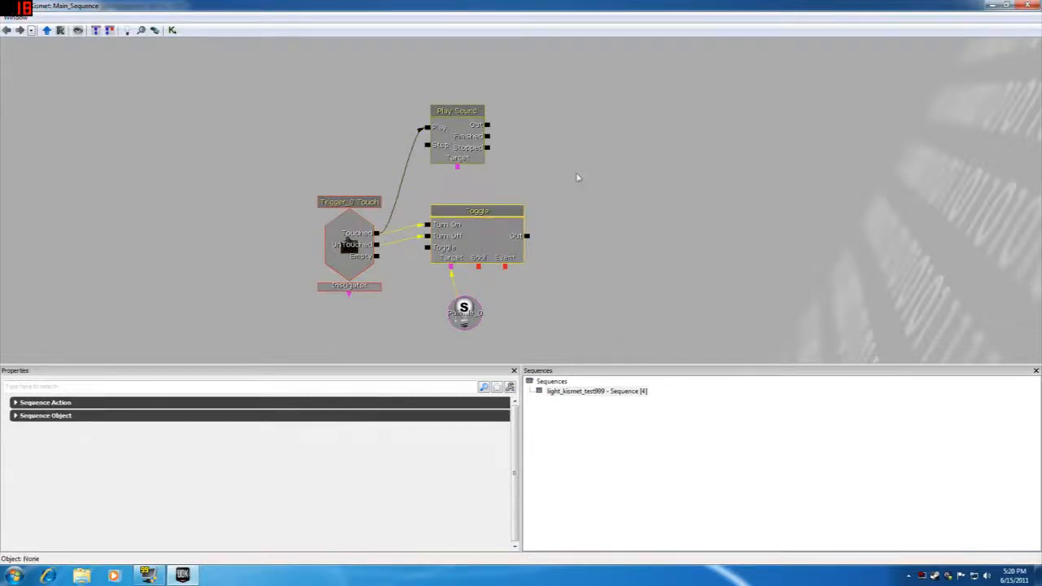
click(576, 178)
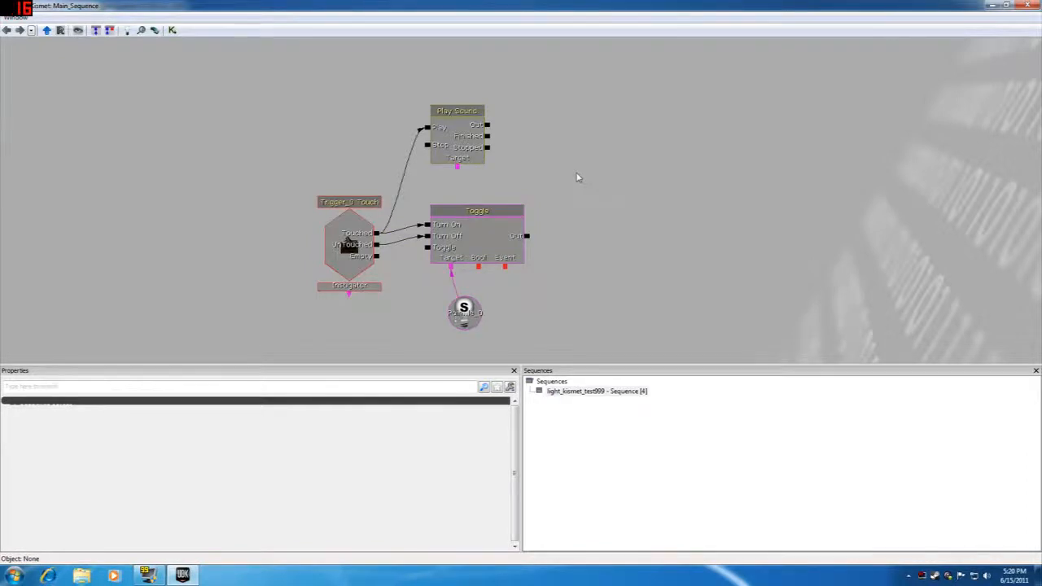
click(458, 140)
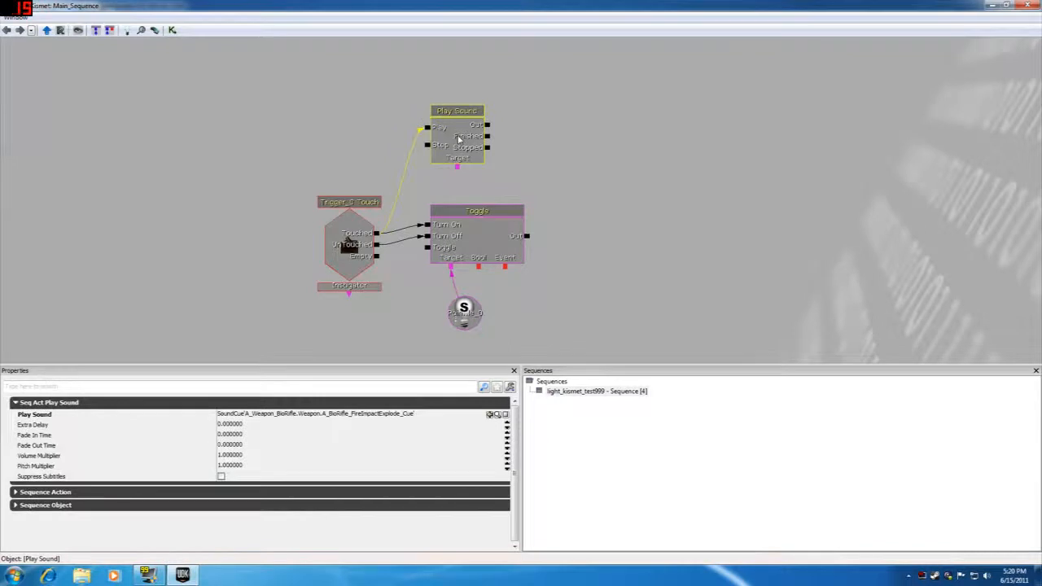
click(346, 148)
click(350, 240)
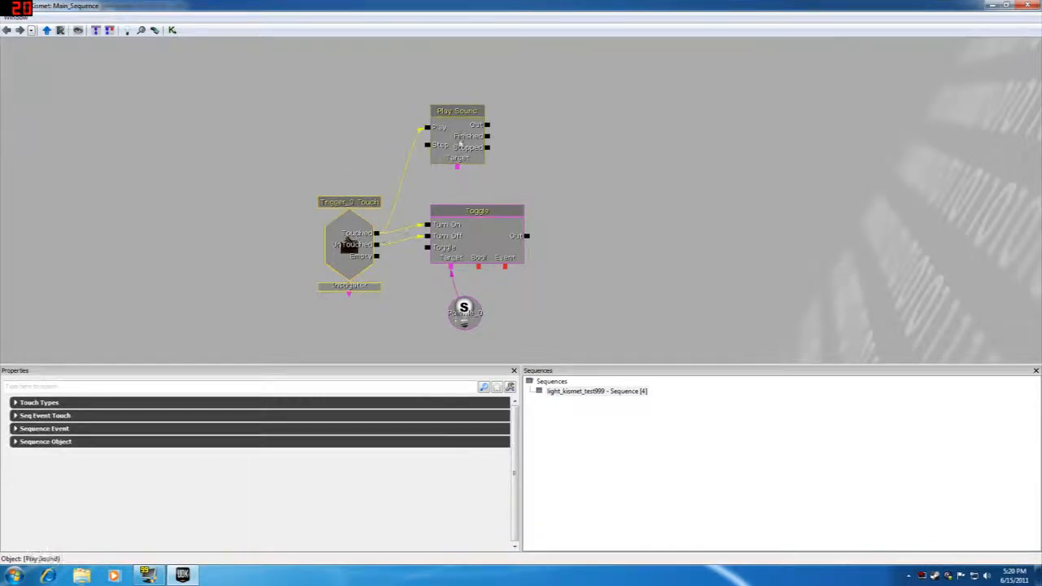
click(460, 143)
click(476, 238)
click(552, 174)
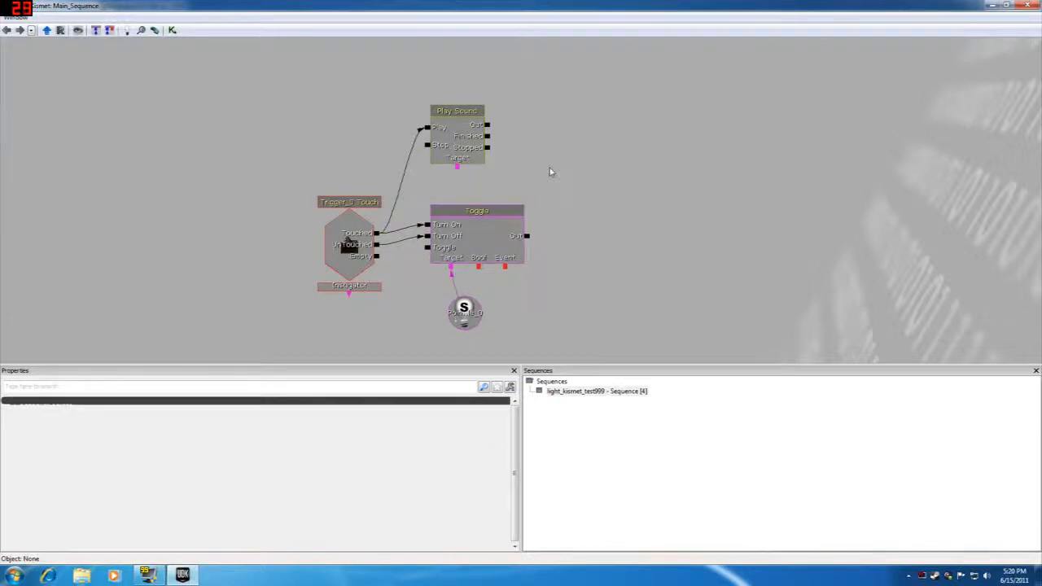